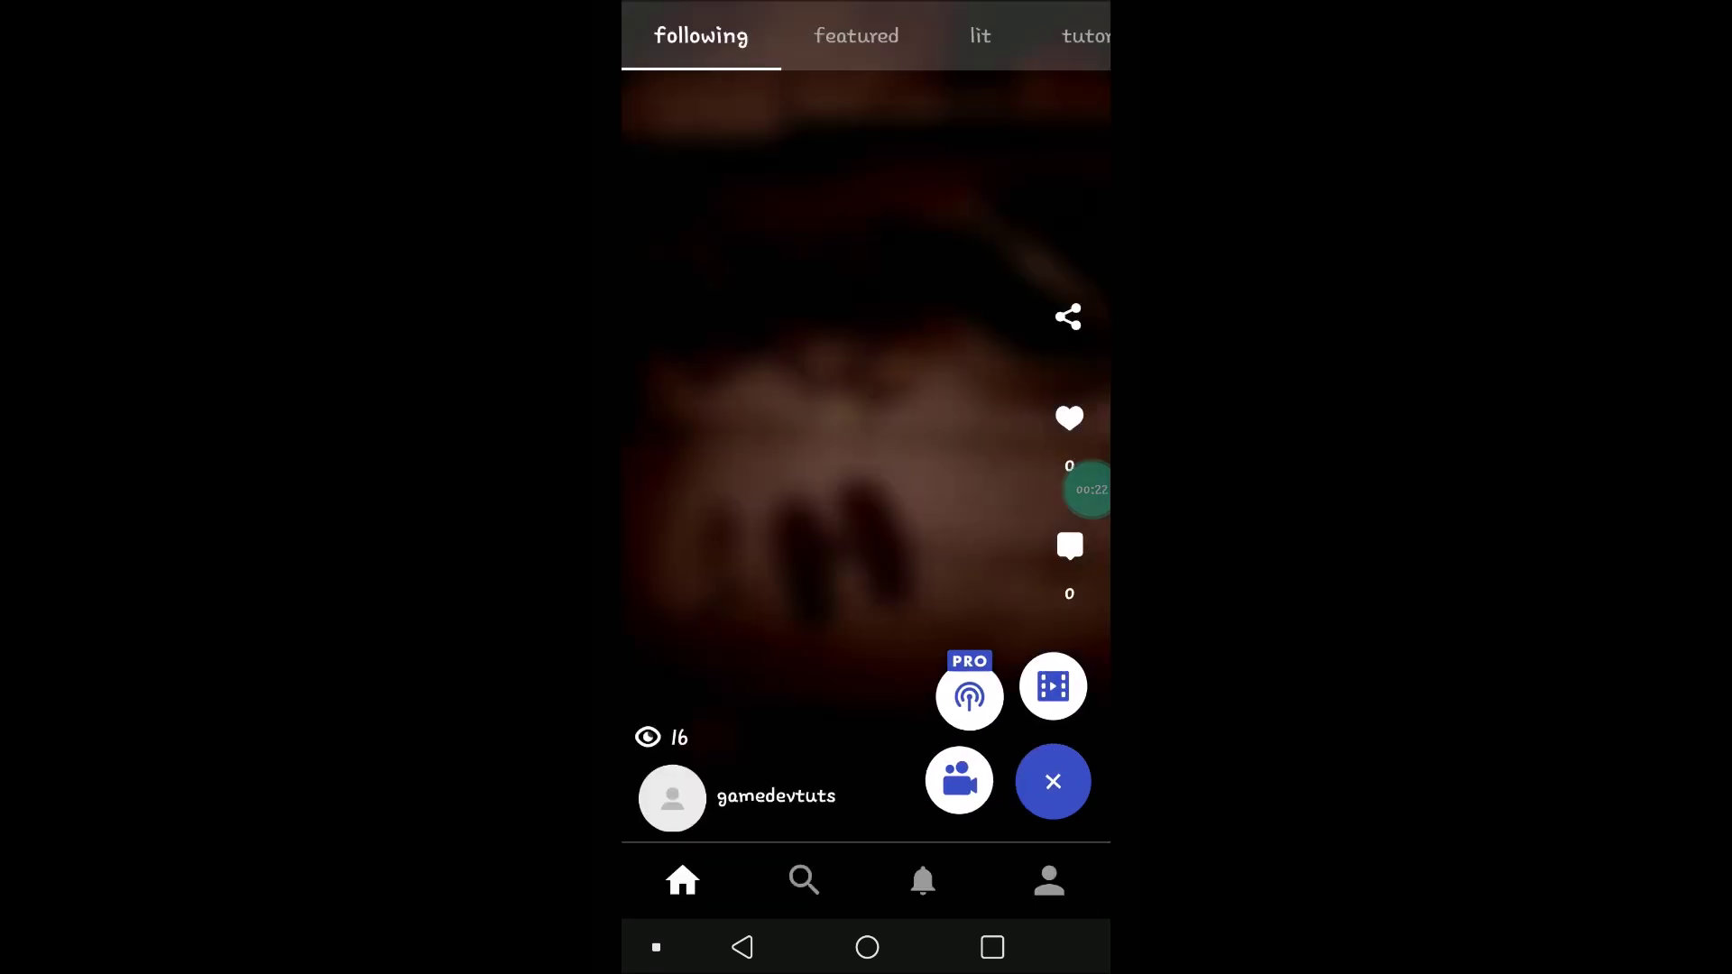
# - Start a new video, pick the FUNIMATE sound library, and continue to the live camera
pyautogui.click(1052, 680)
pyautogui.click(743, 948)
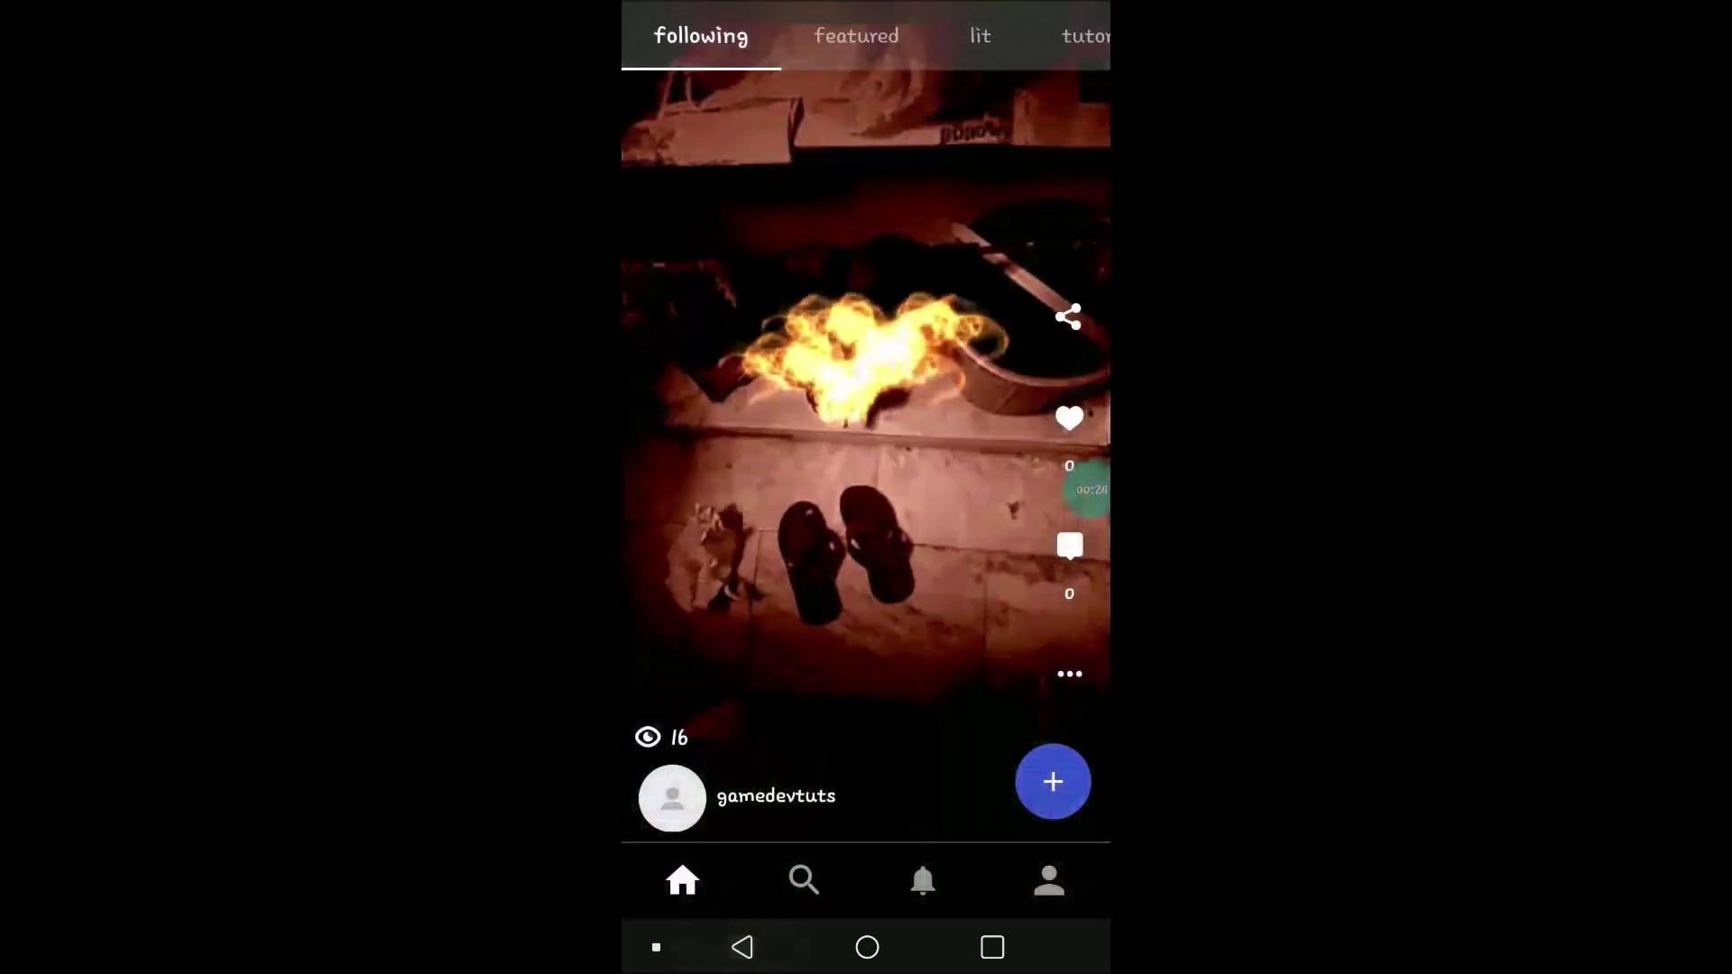
pyautogui.click(1051, 679)
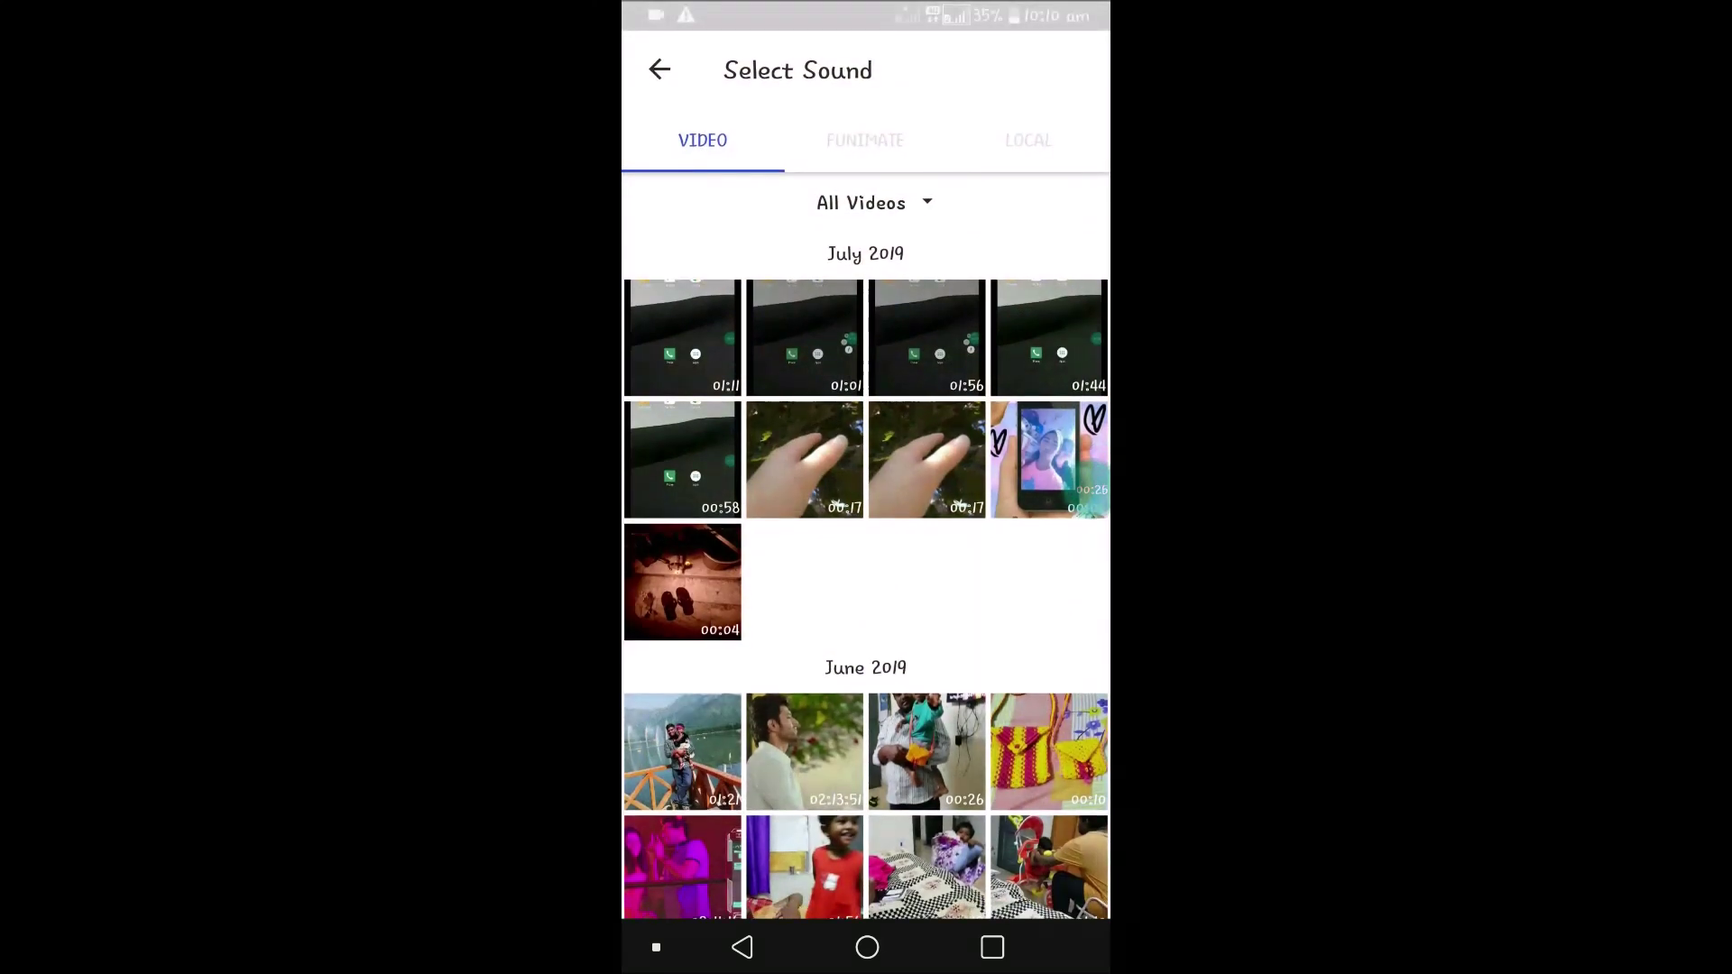
pyautogui.click(865, 140)
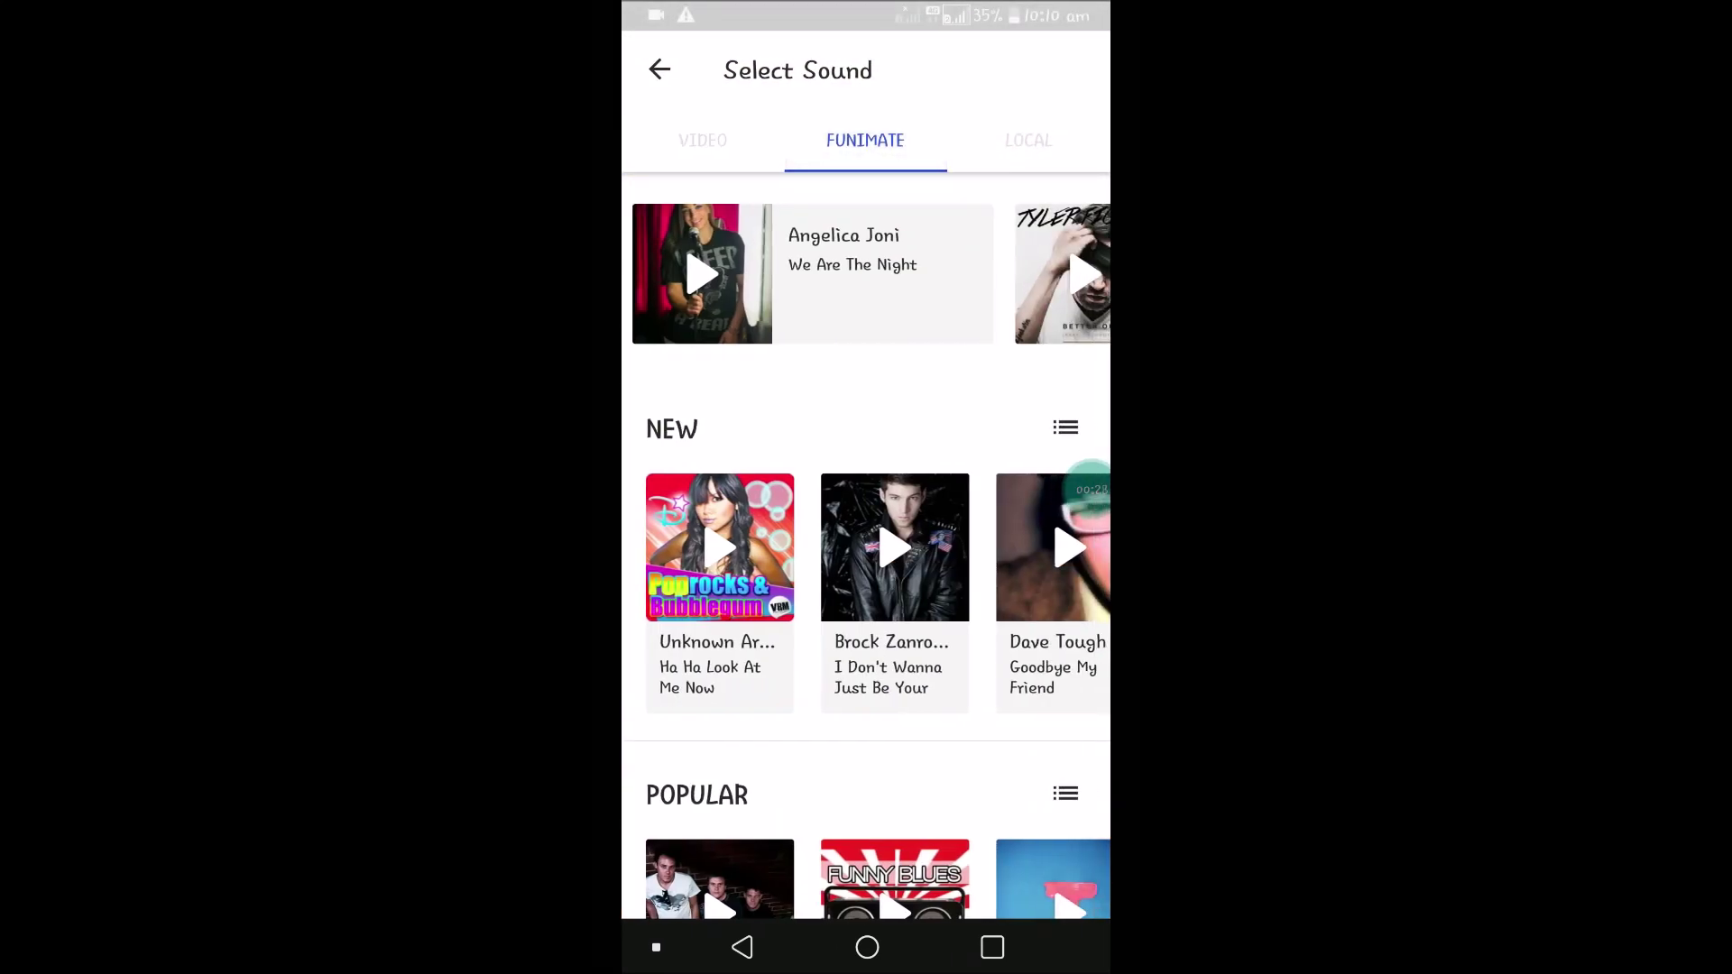
pyautogui.click(718, 880)
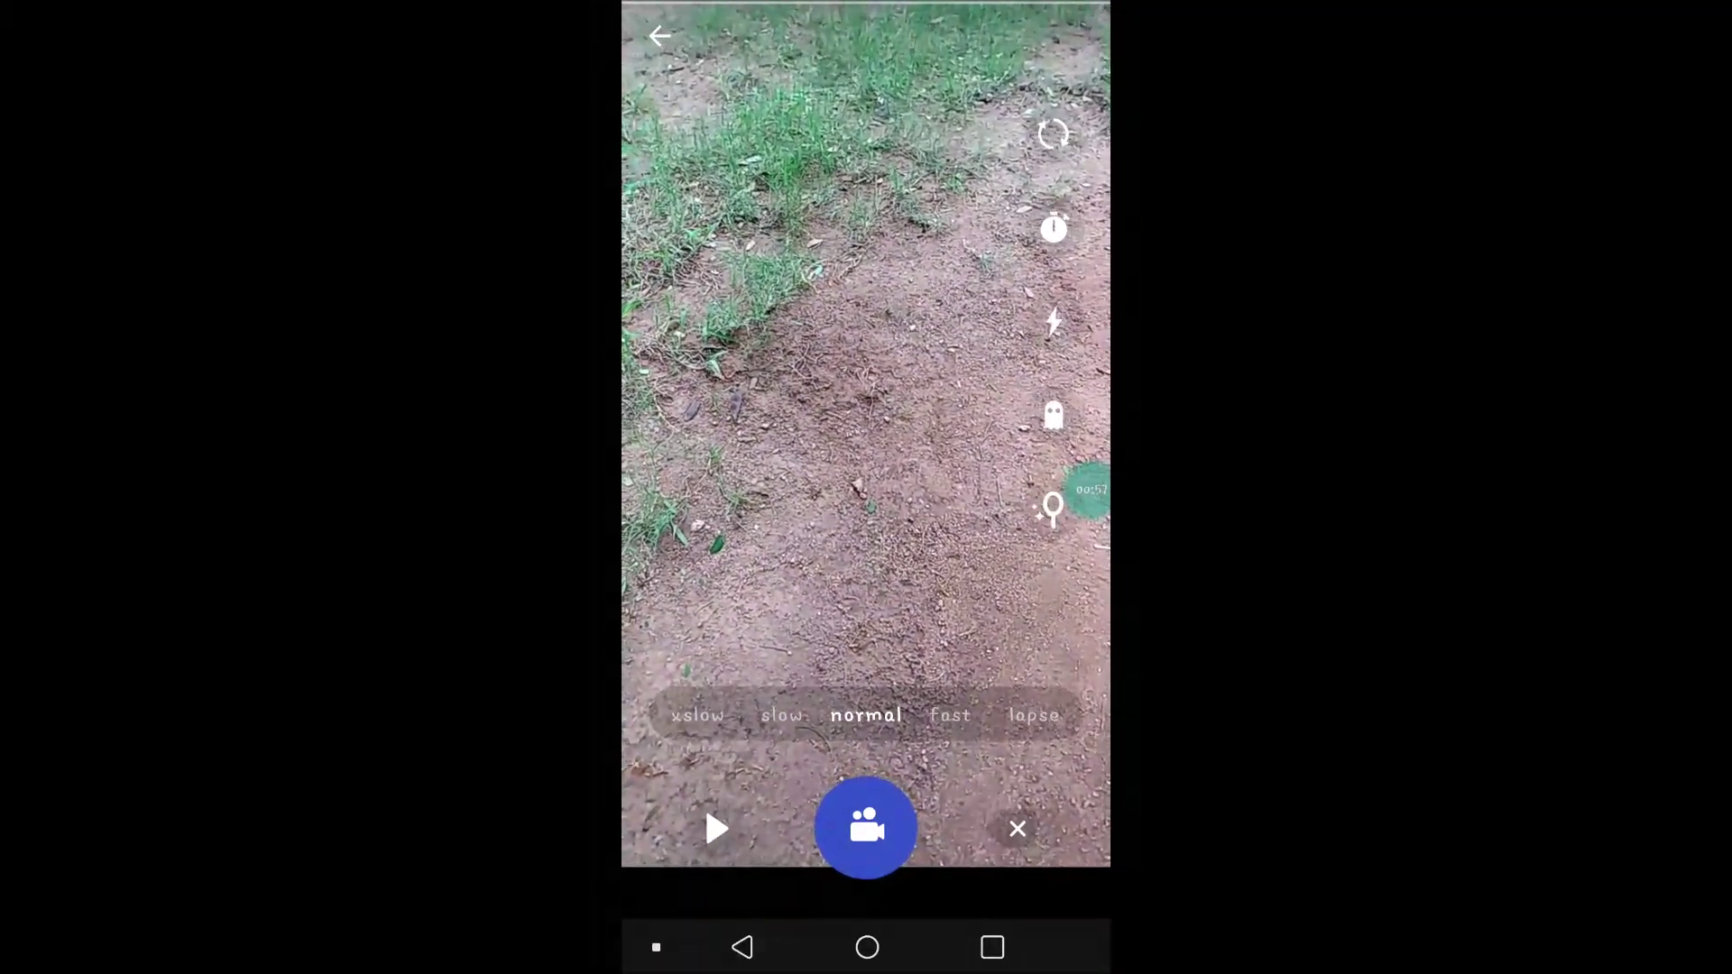
# - Record a few seconds of the grassy dirt ground and open it in Edit Video
pyautogui.click(866, 827)
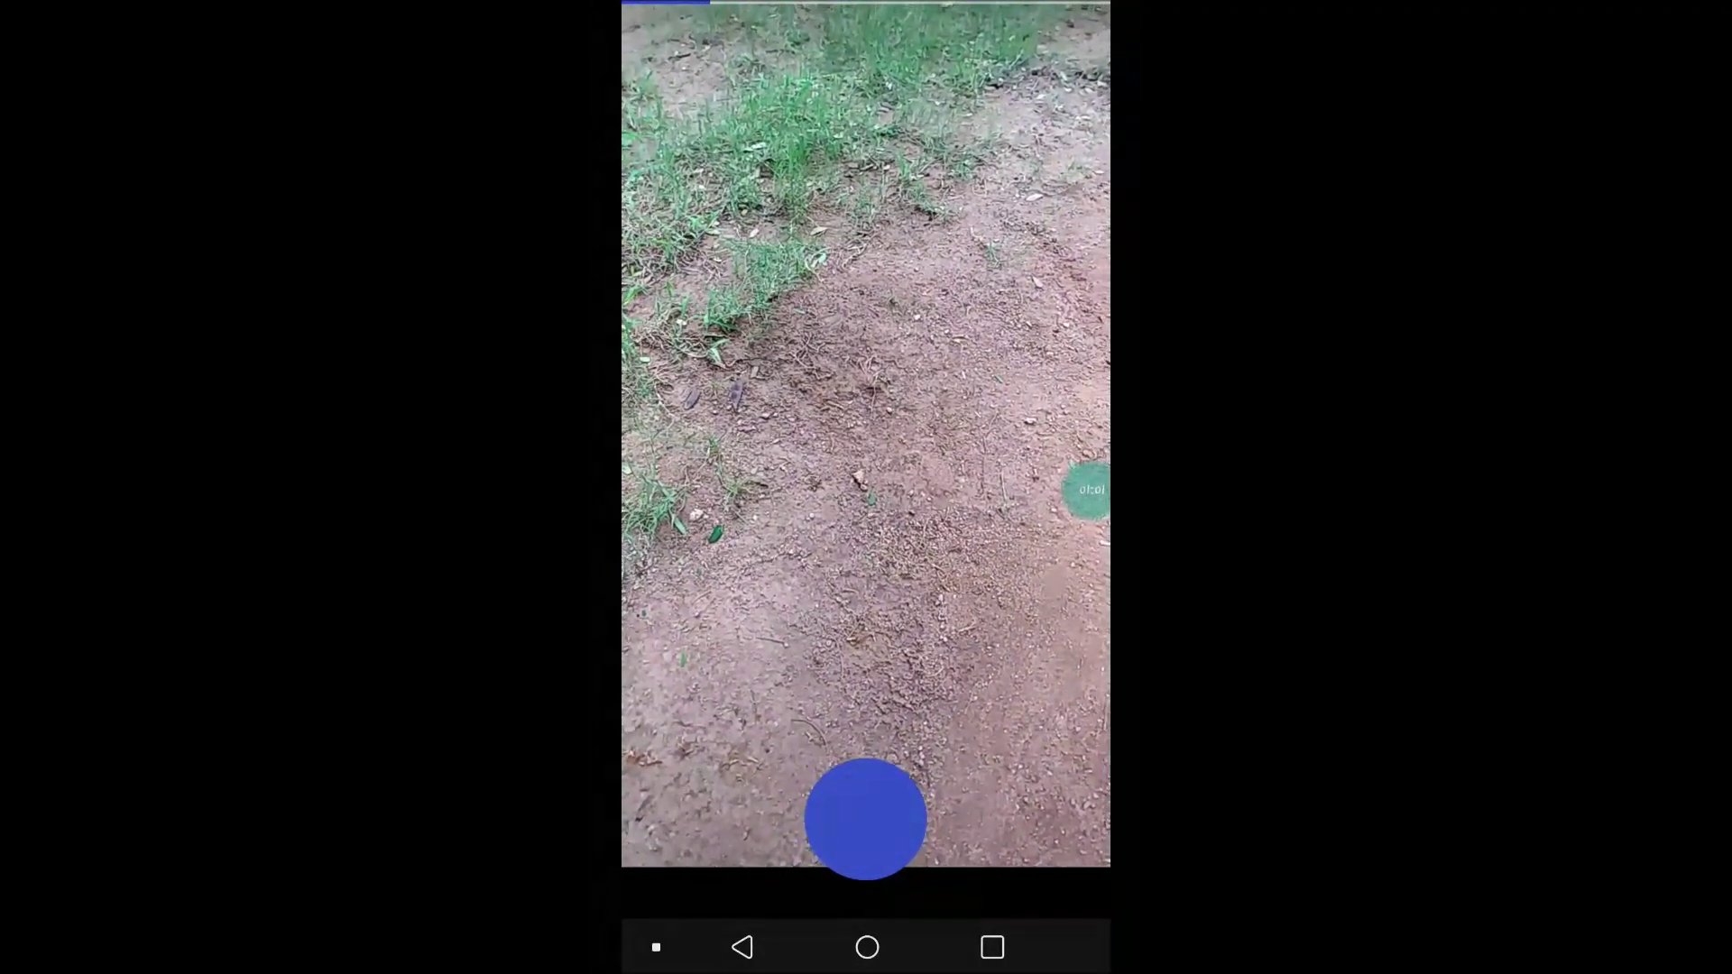
pyautogui.click(867, 819)
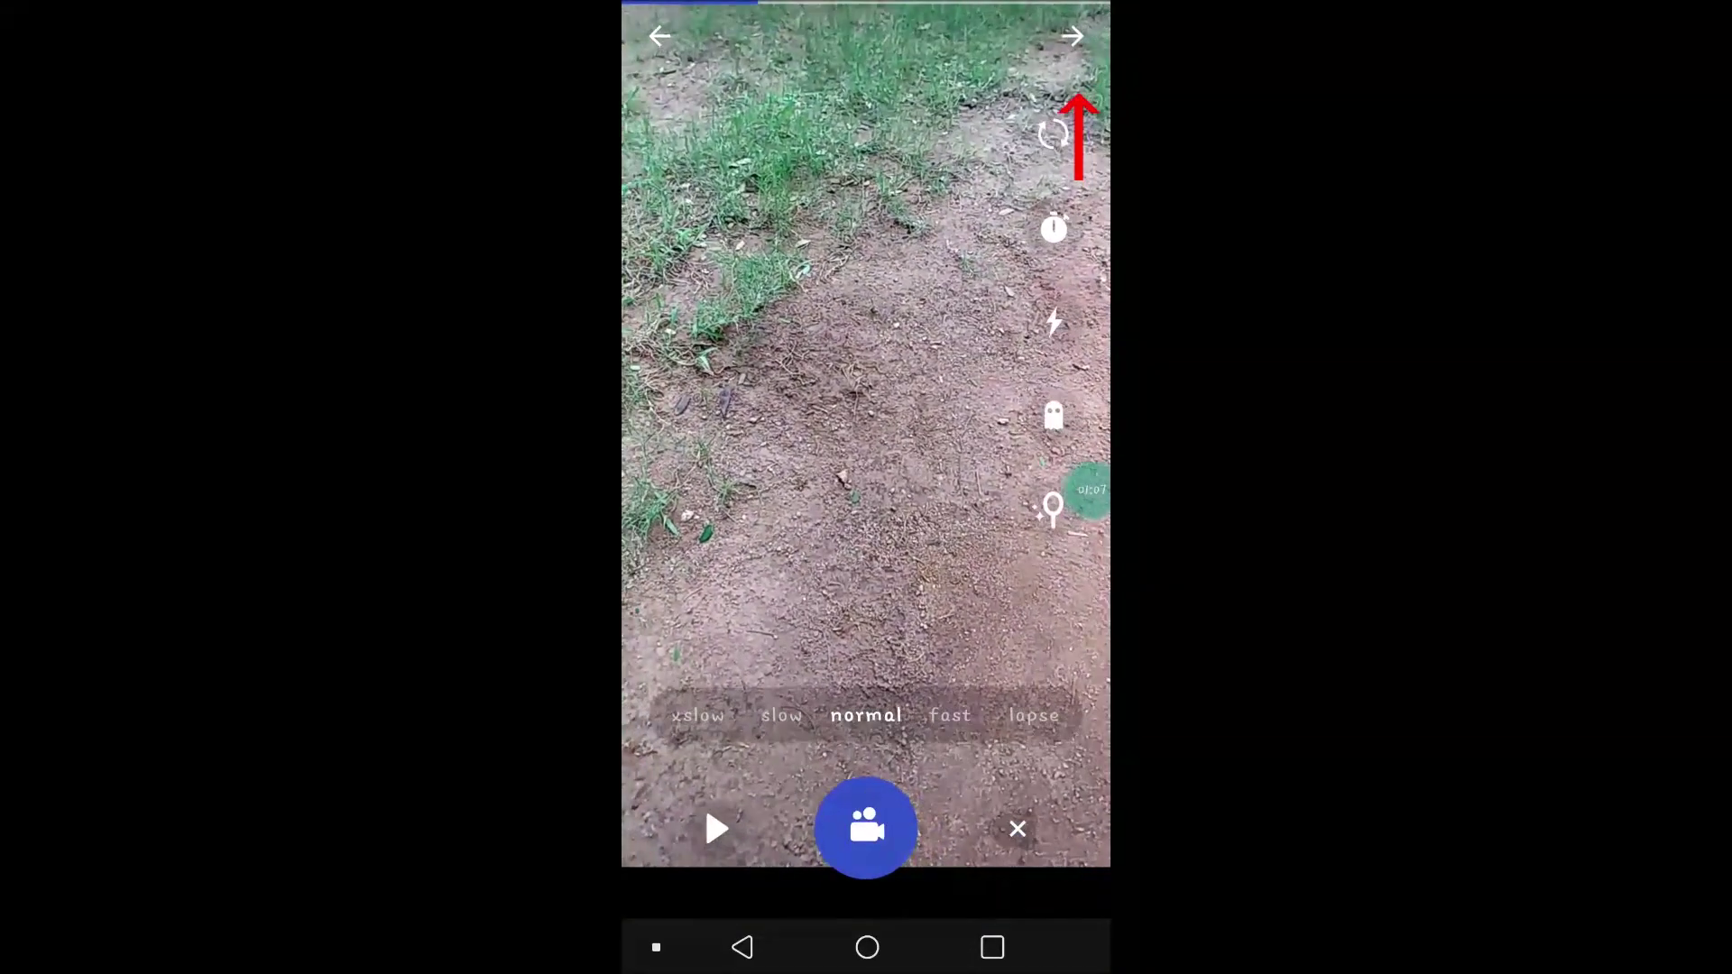
pyautogui.click(1072, 37)
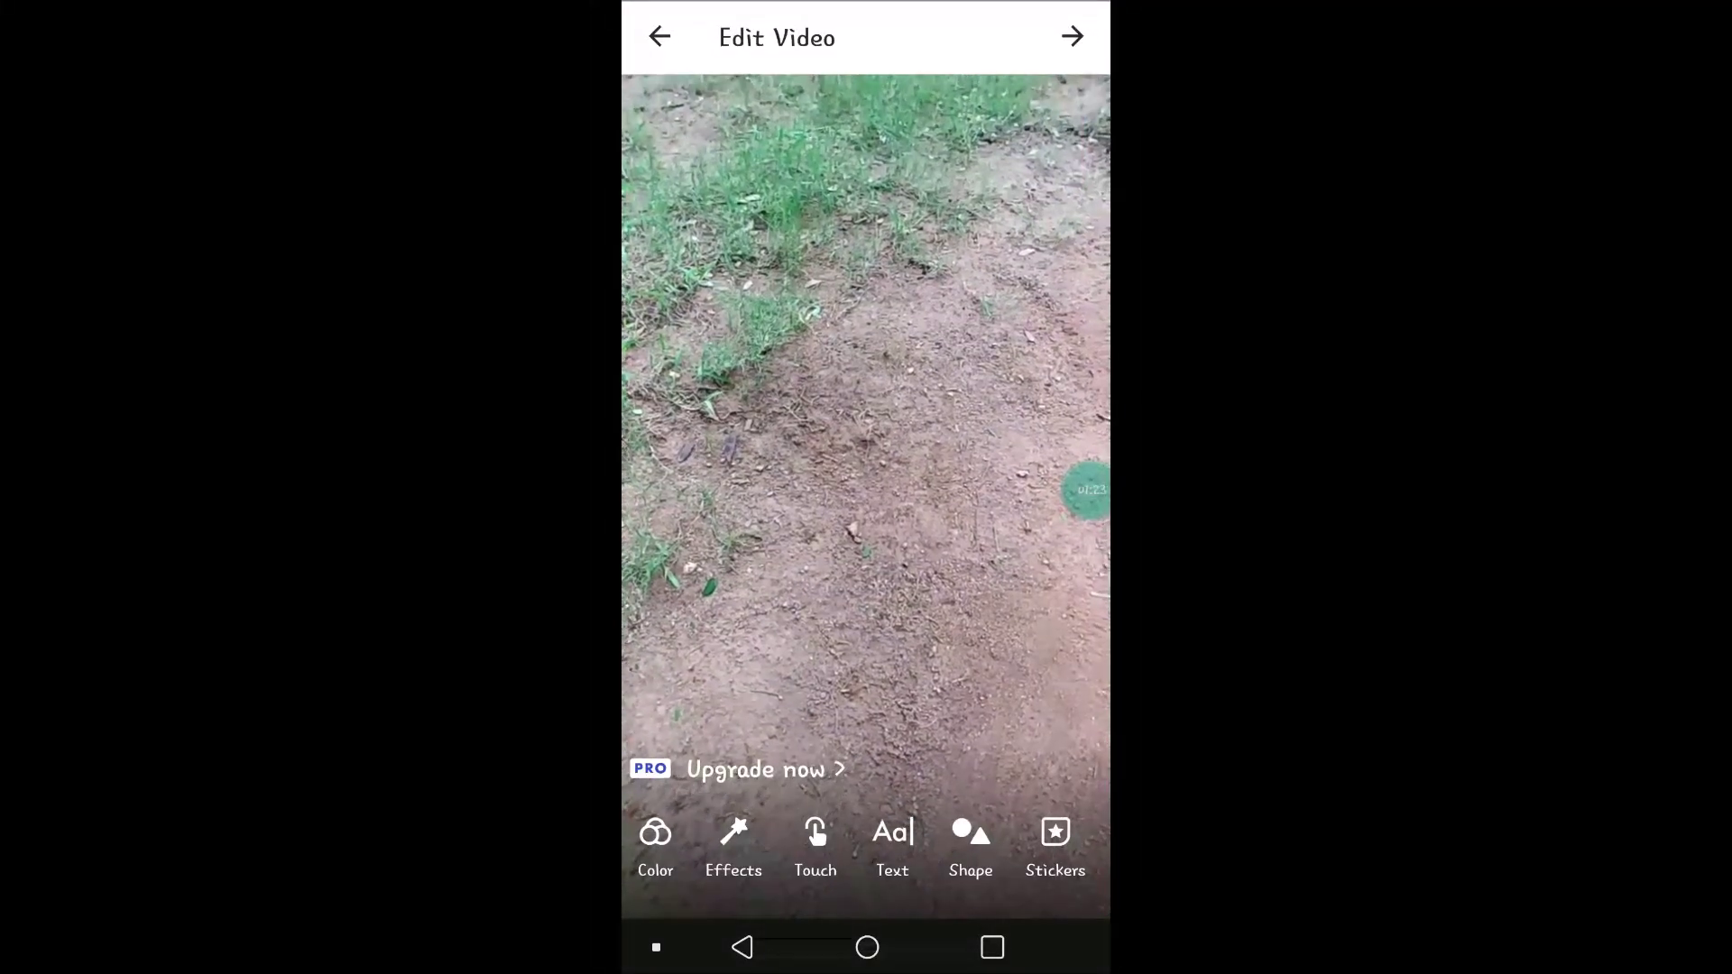
# - Open Color and try the Duo two-tone effect with its colour choices
pyautogui.click(655, 845)
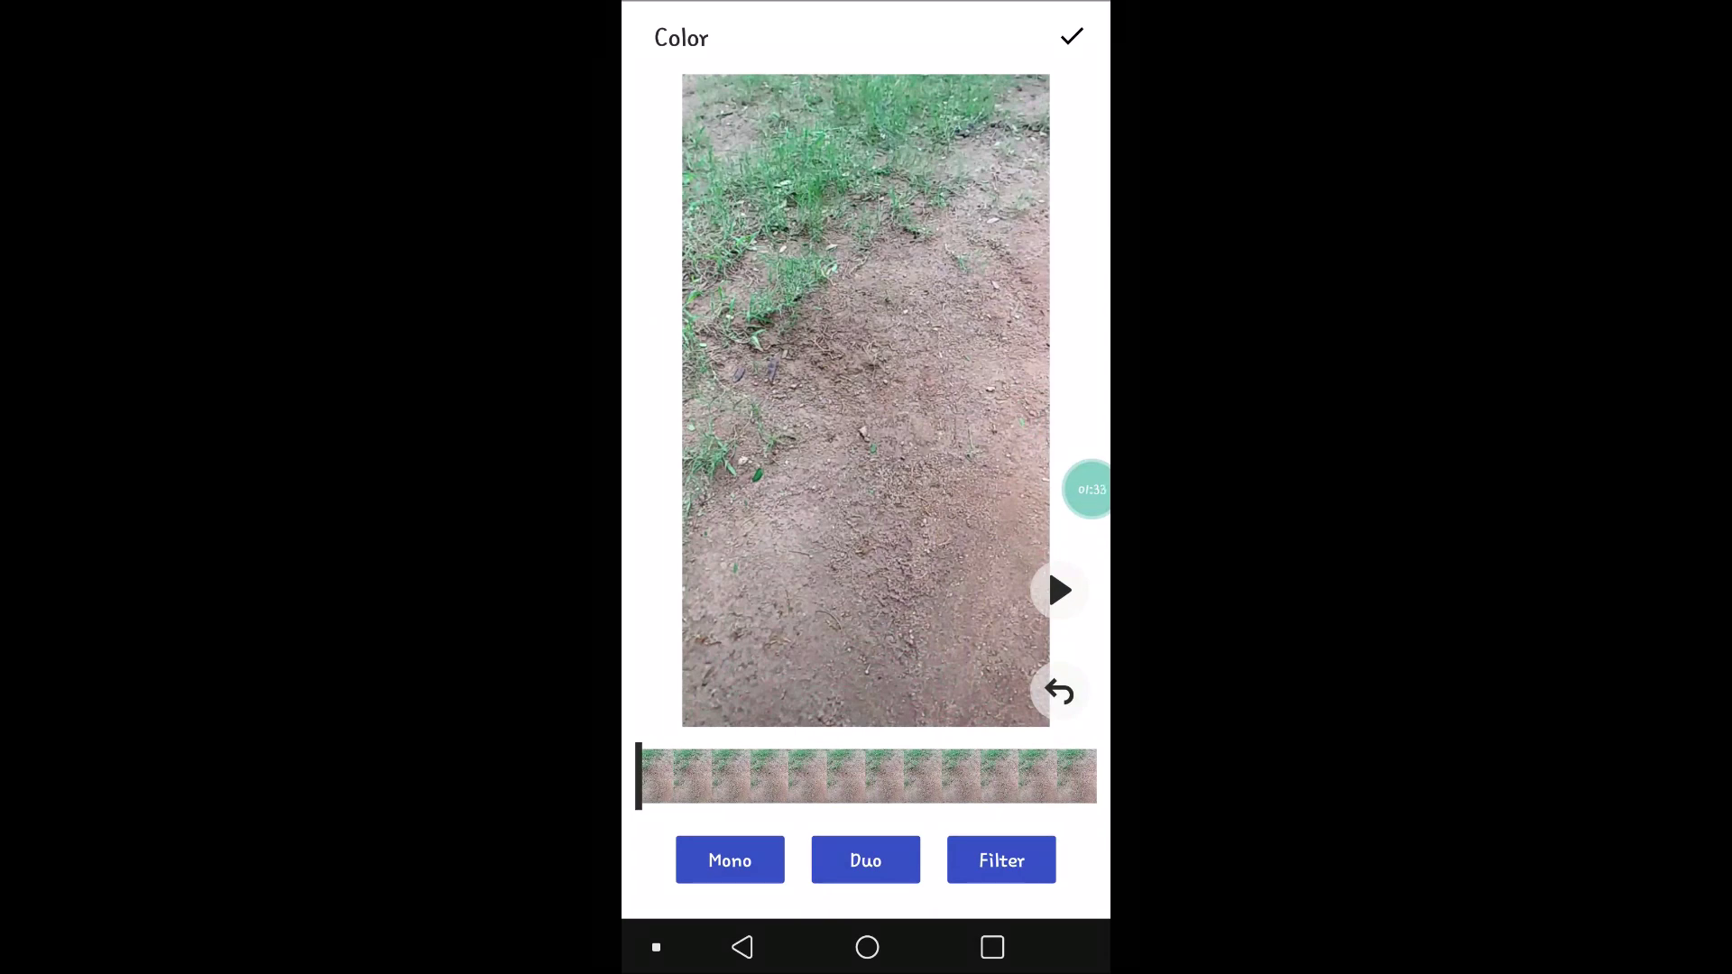
pyautogui.click(1071, 36)
pyautogui.click(654, 832)
pyautogui.click(864, 861)
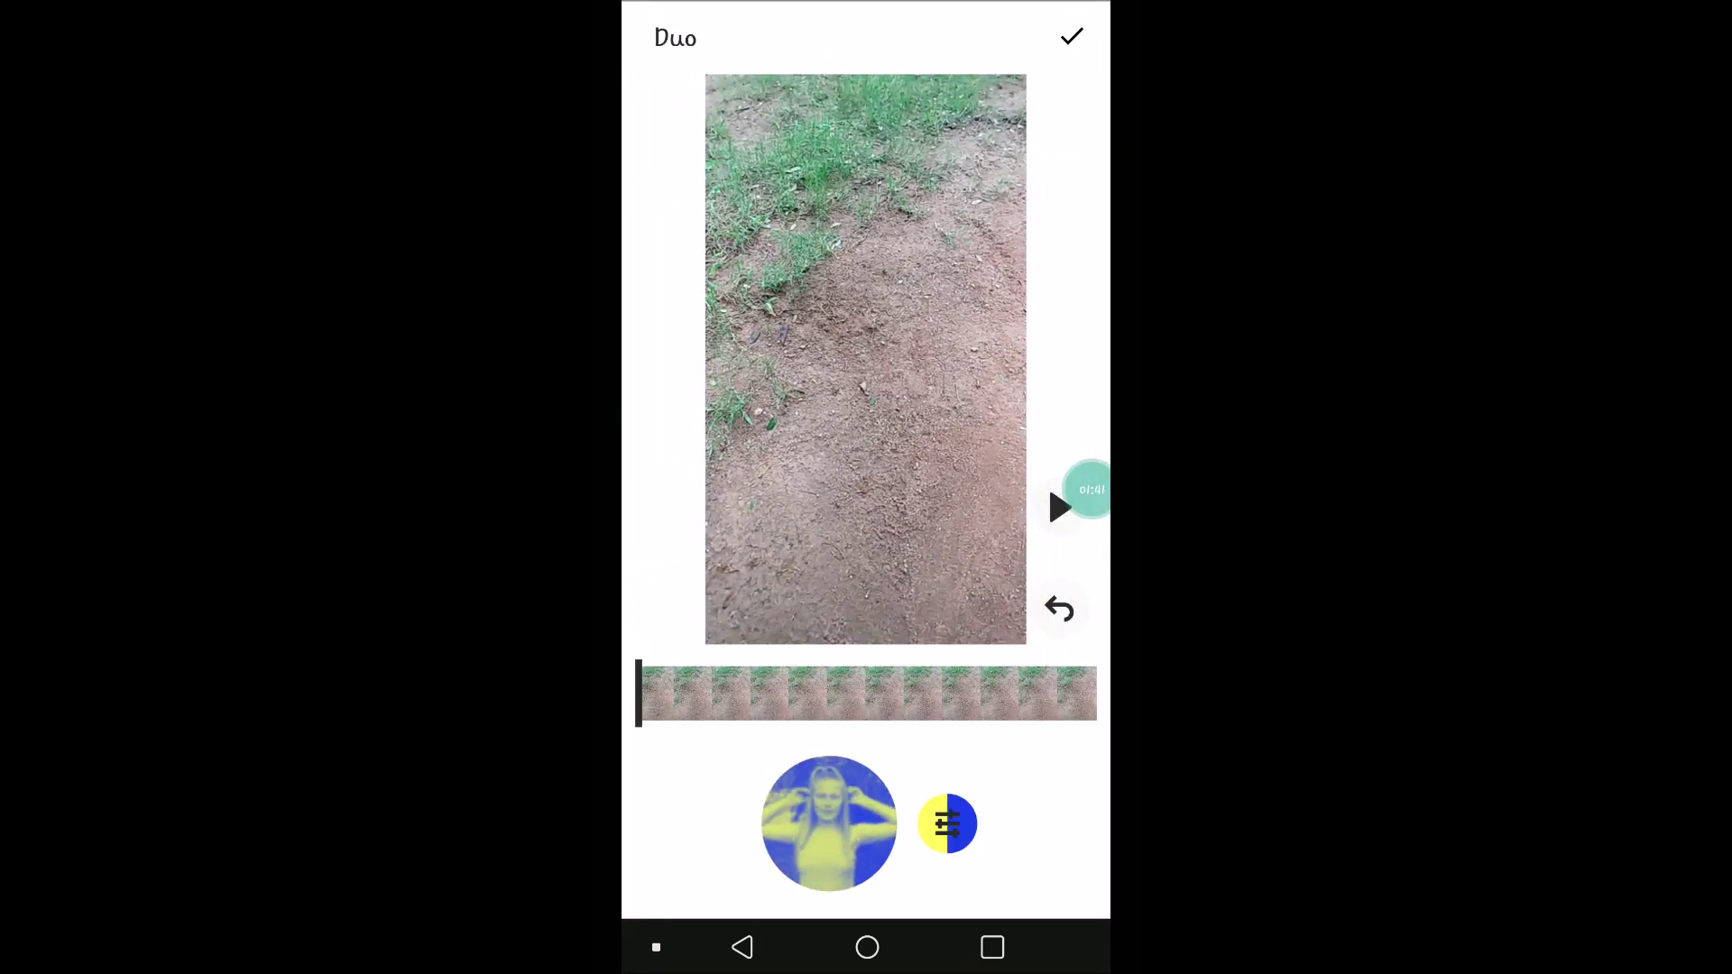
pyautogui.click(943, 824)
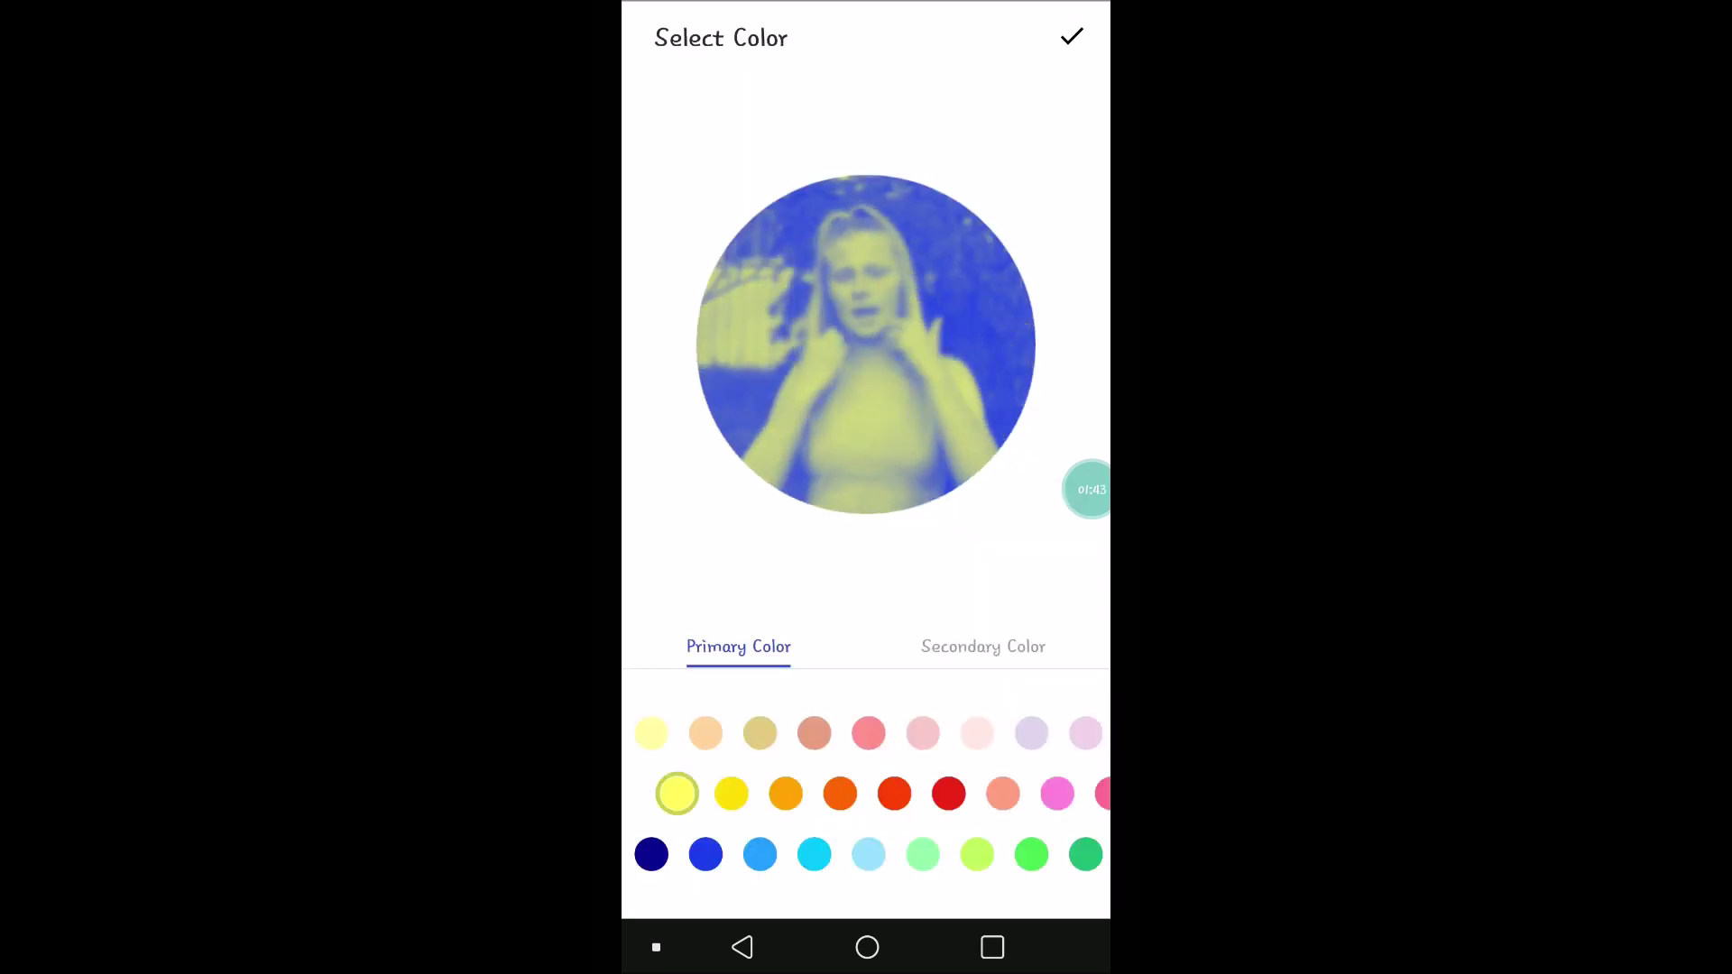
pyautogui.click(1071, 37)
pyautogui.click(1073, 36)
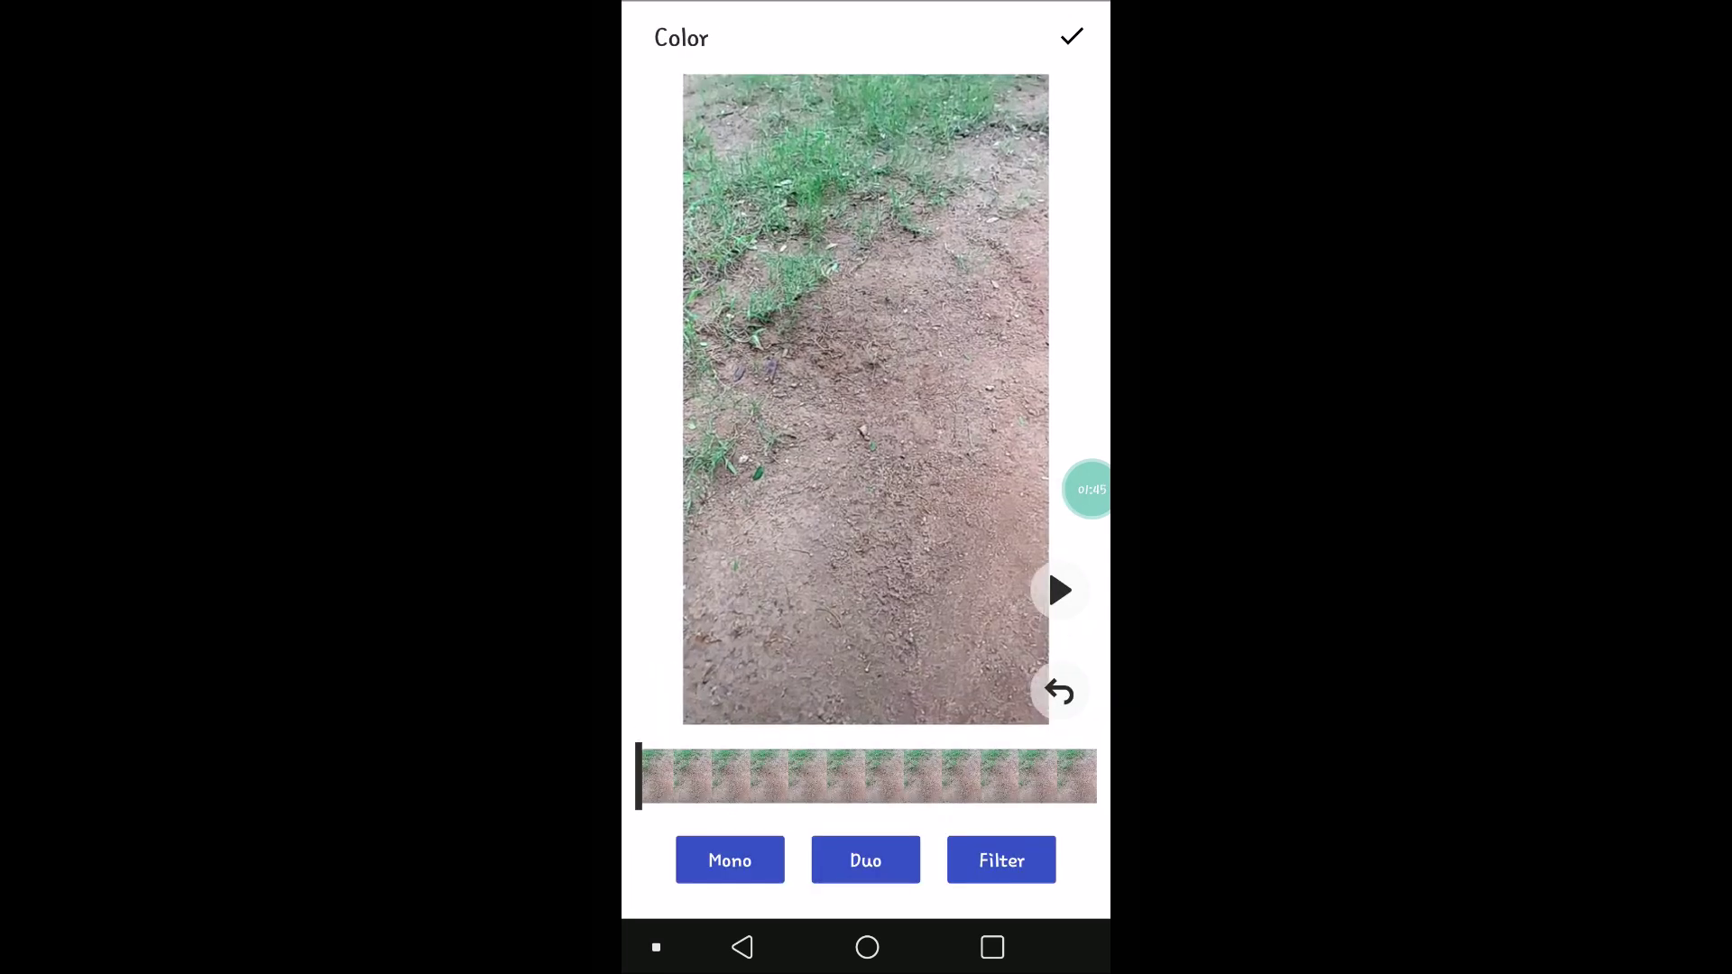
# - Paint the Olympus, Phaselis and Myra filters over successive sections and confirm
pyautogui.click(1001, 858)
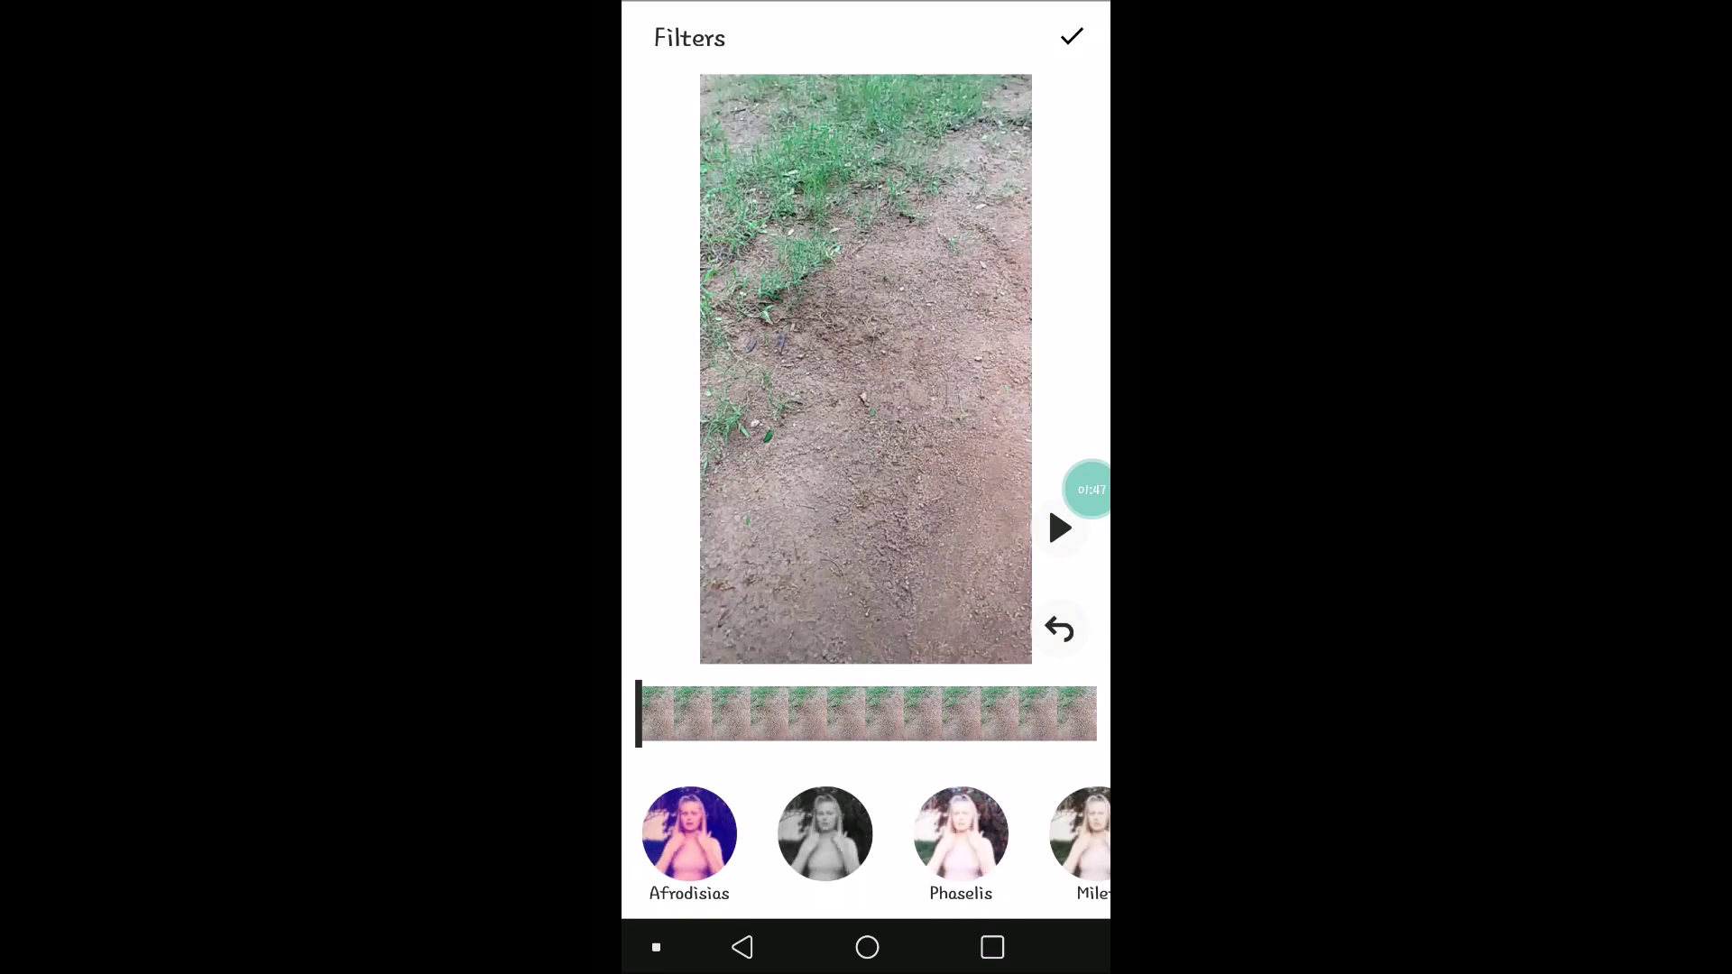
pyautogui.moveTo(824, 833); pyautogui.dragTo(824, 832)
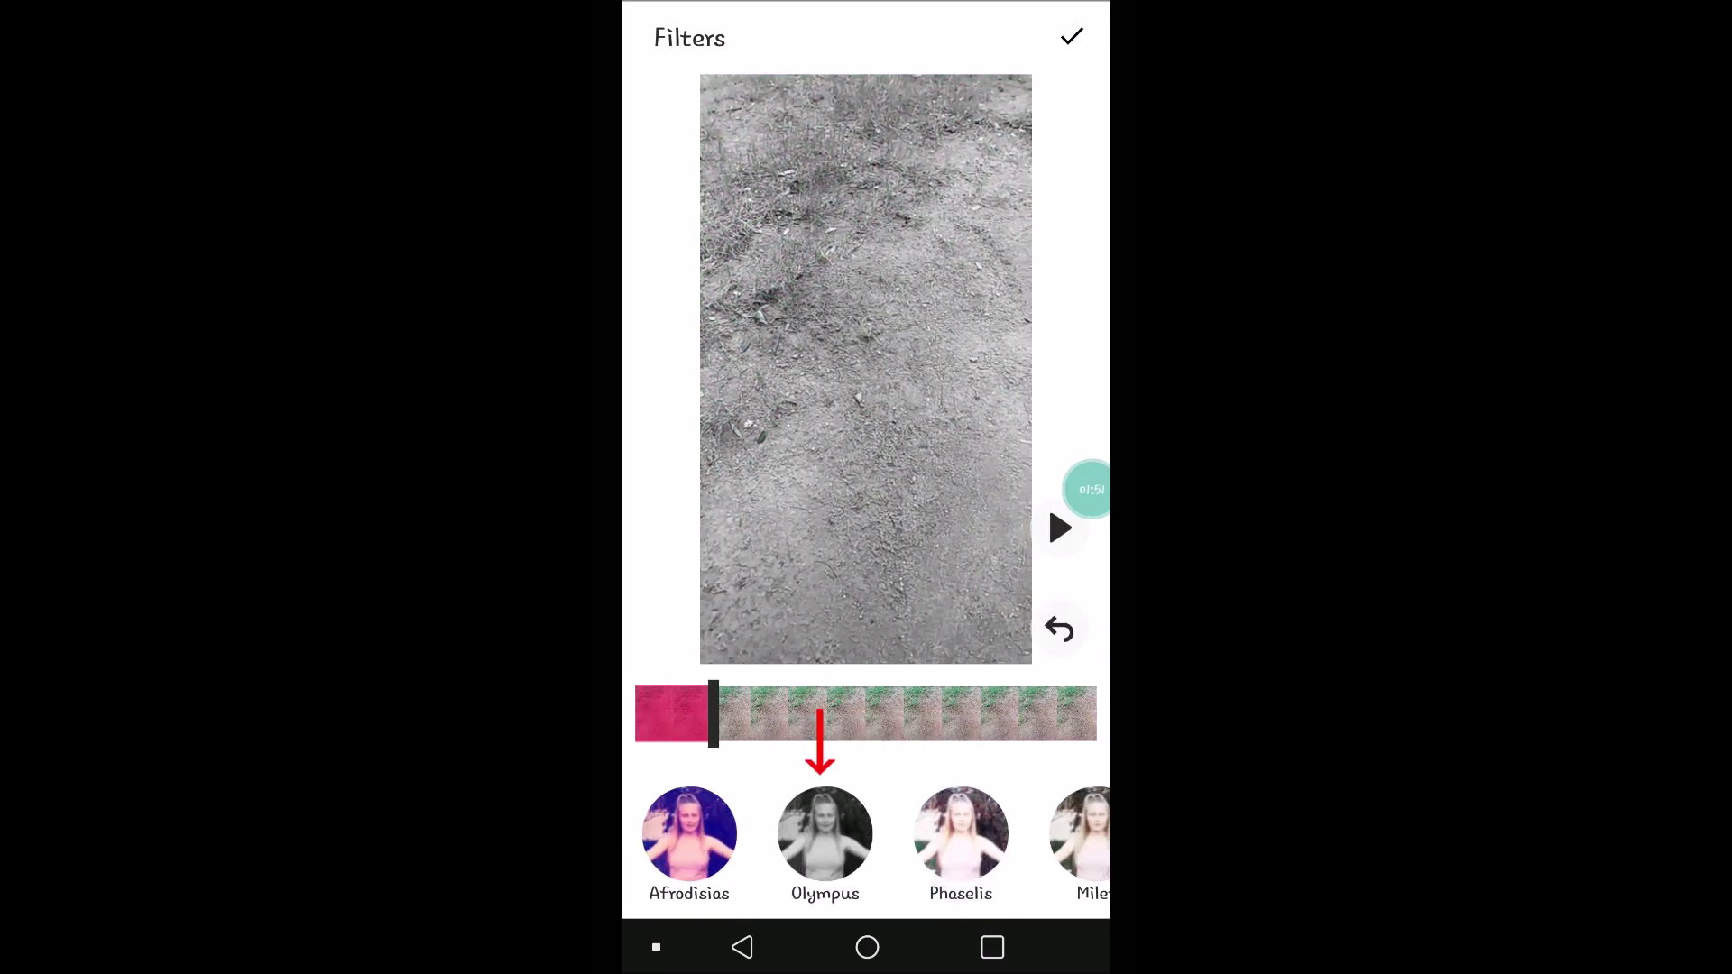
pyautogui.moveTo(961, 832); pyautogui.dragTo(809, 832)
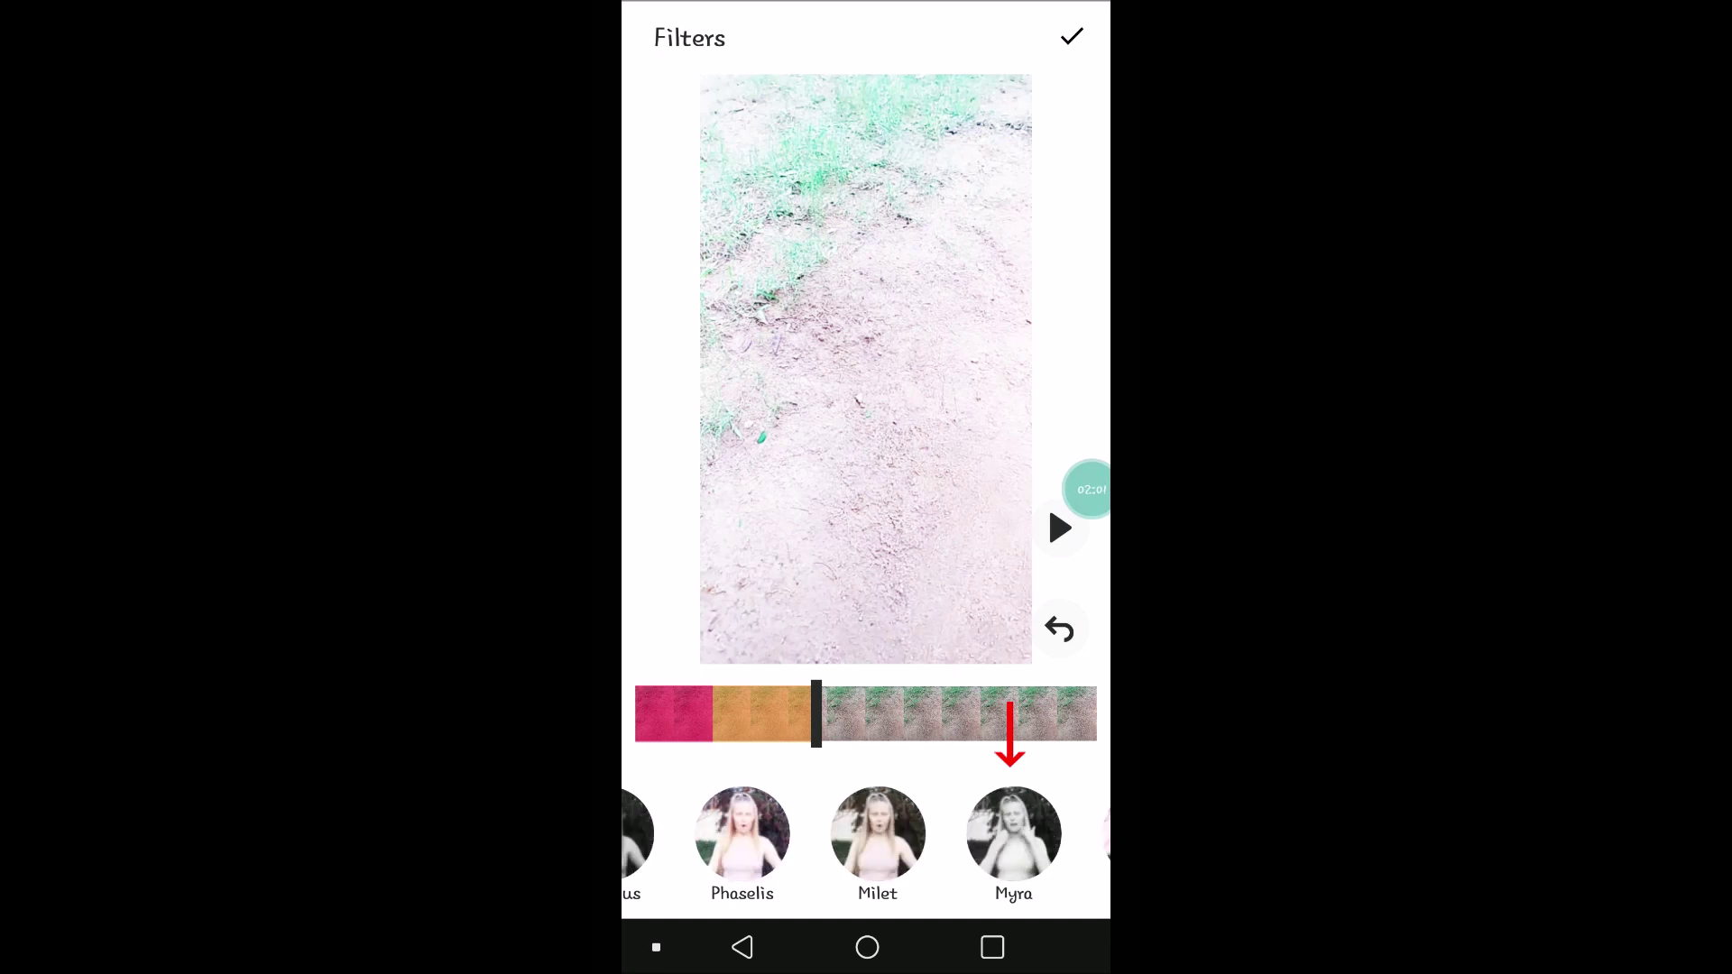
pyautogui.moveTo(1014, 832); pyautogui.dragTo(1012, 832)
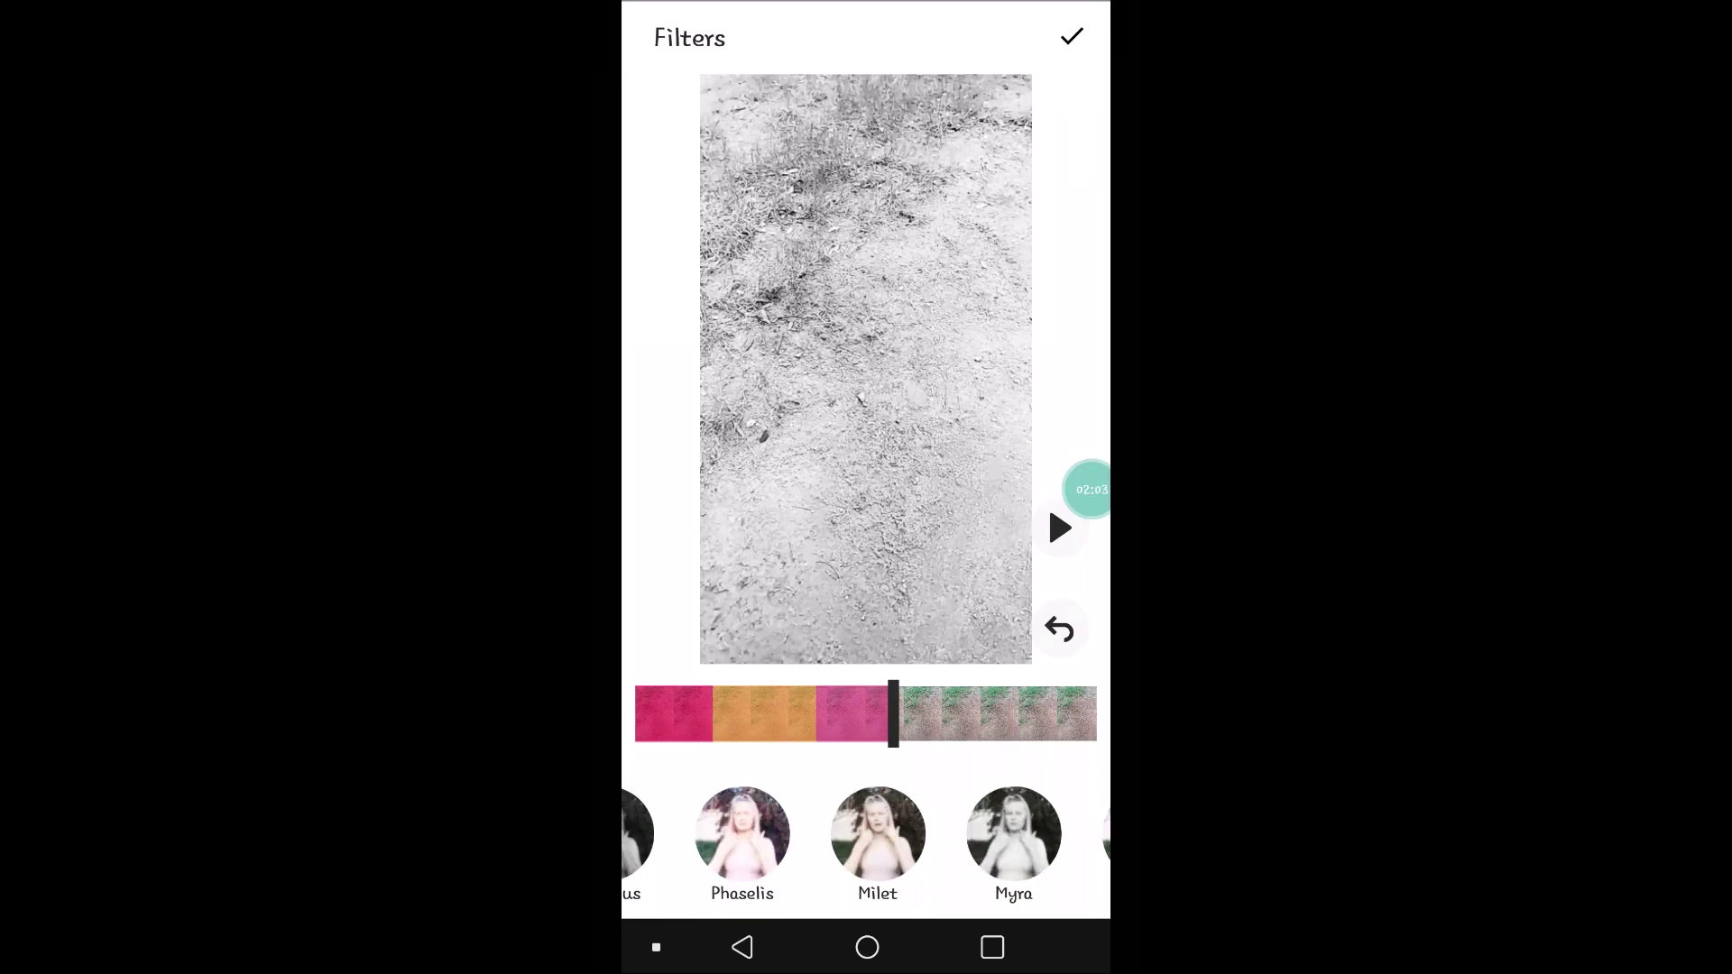
pyautogui.click(1071, 36)
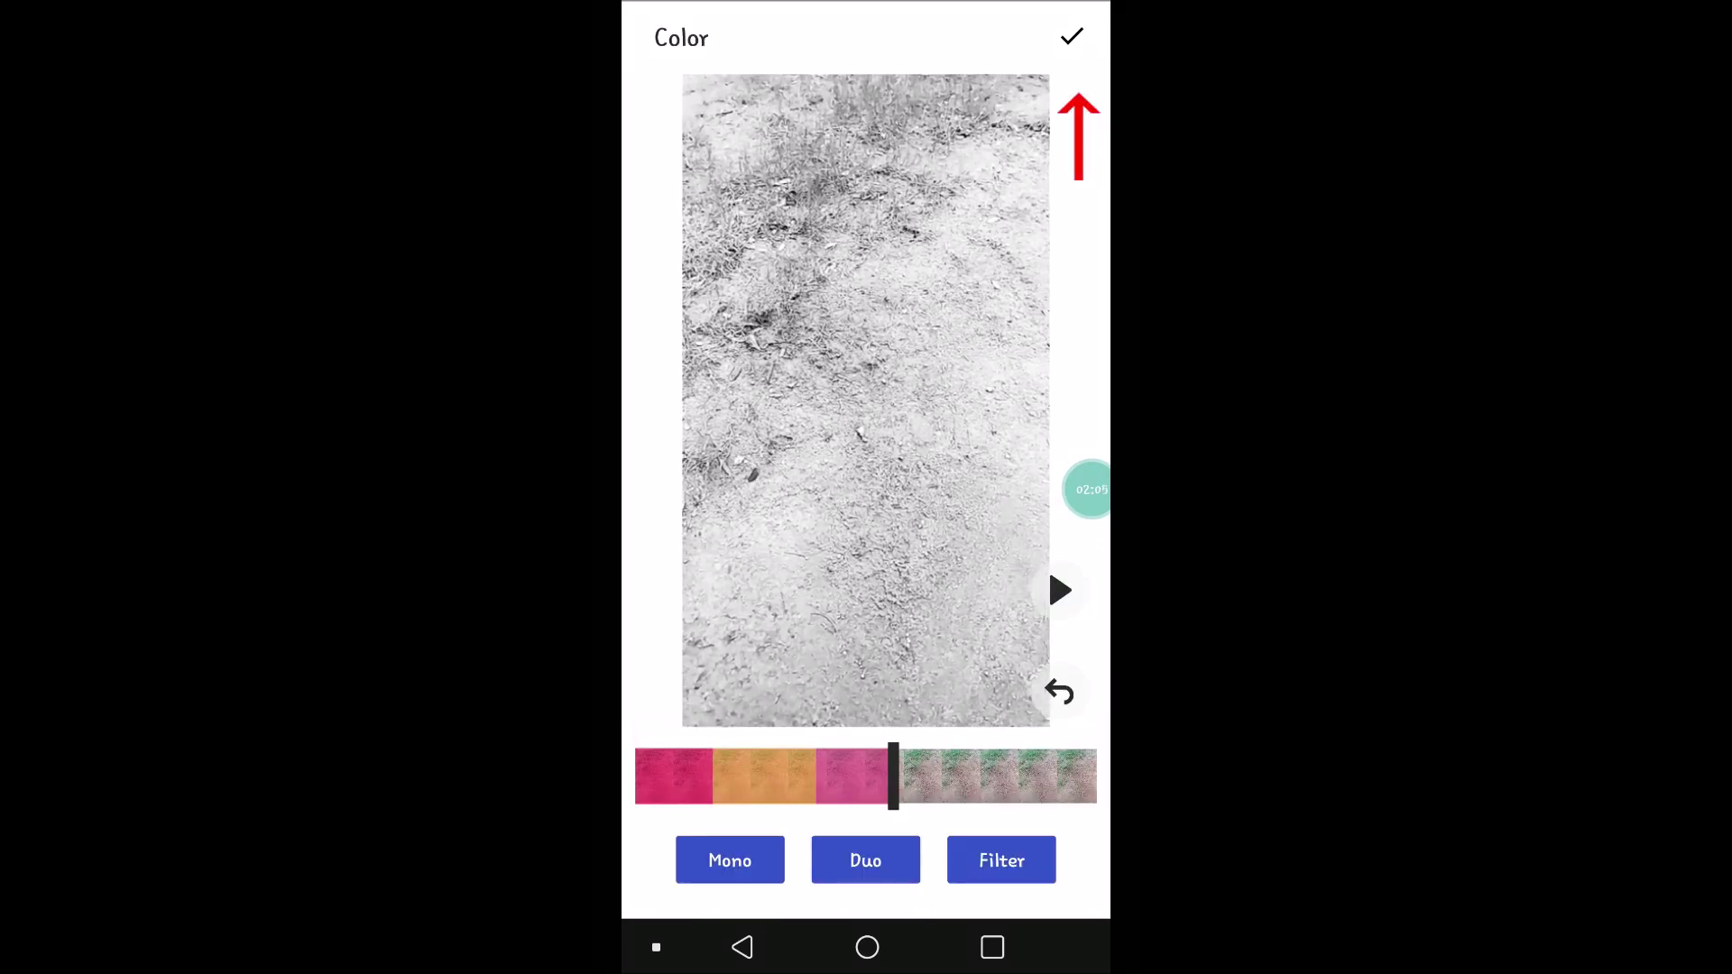
# - Confirm the colour edits and start adding a shape in the Shape tool
pyautogui.click(1071, 36)
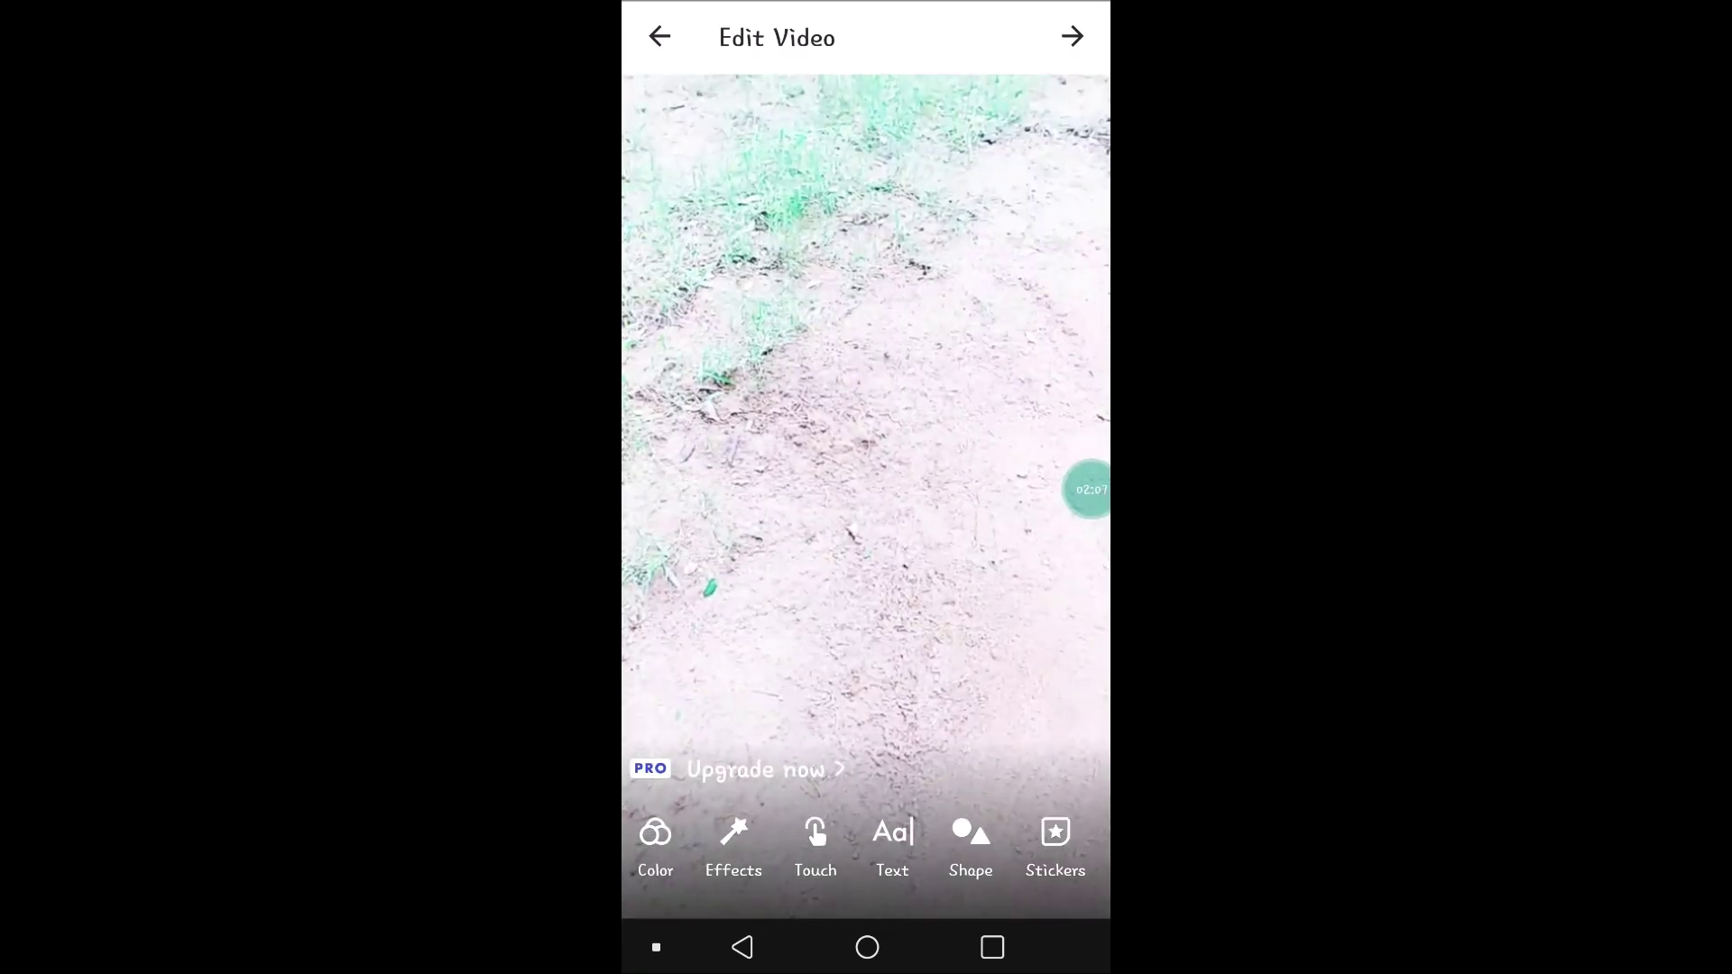
pyautogui.click(970, 845)
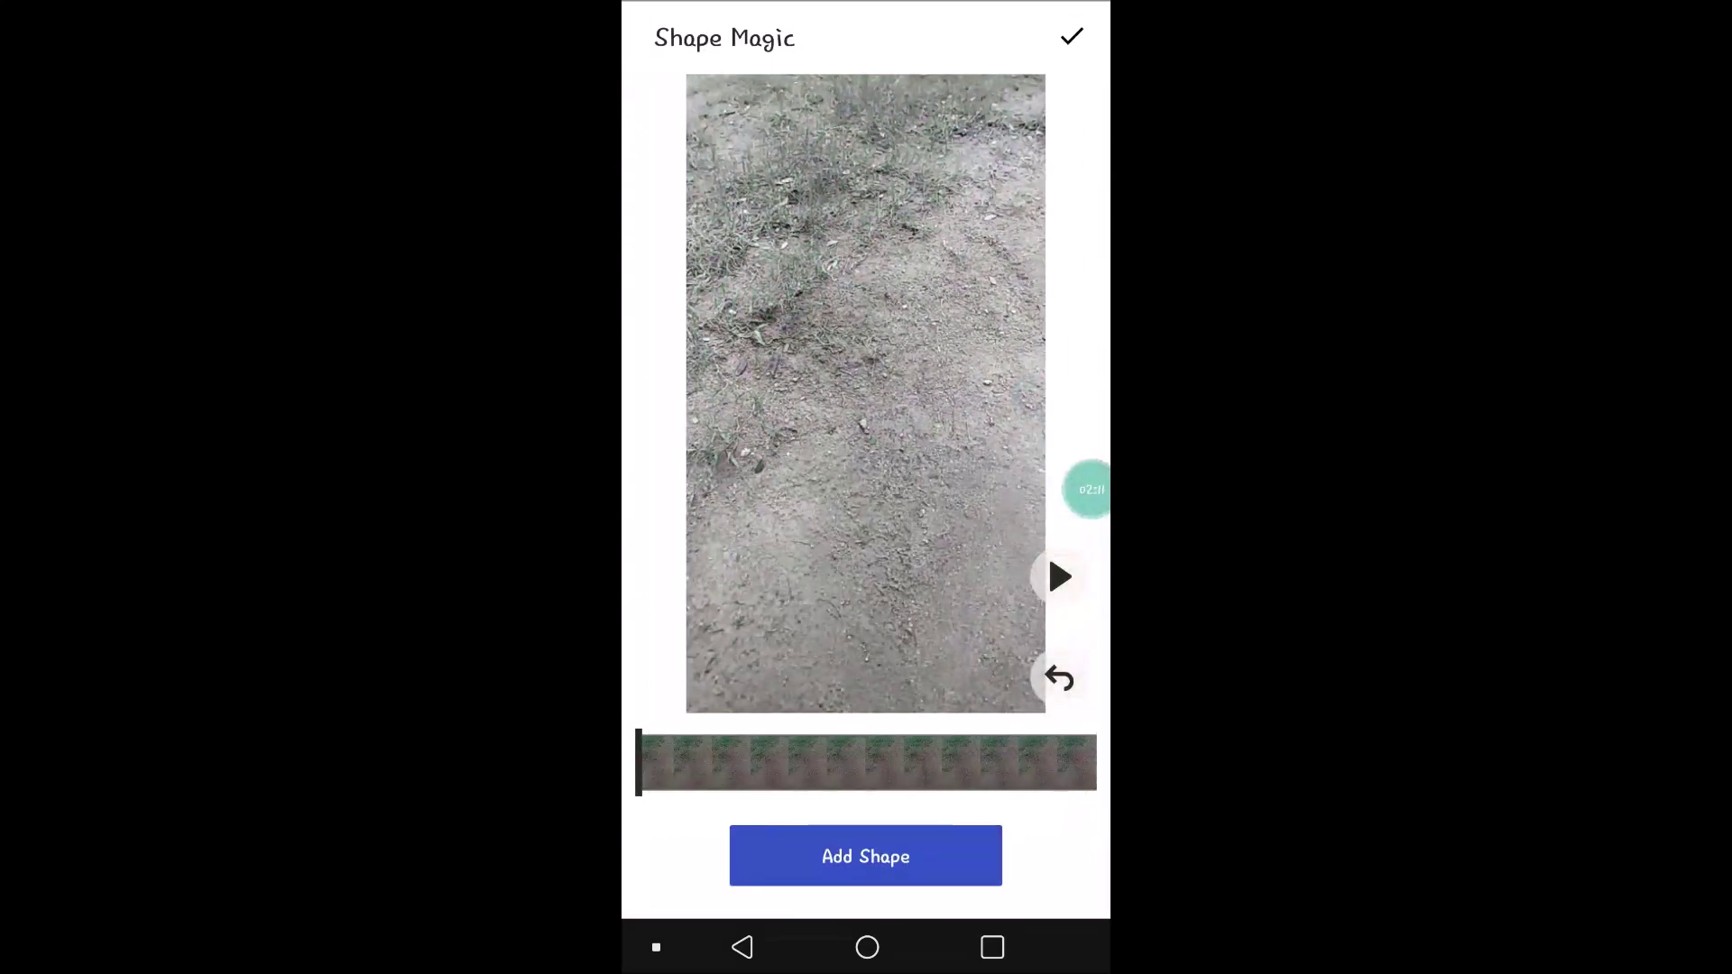
pyautogui.click(865, 855)
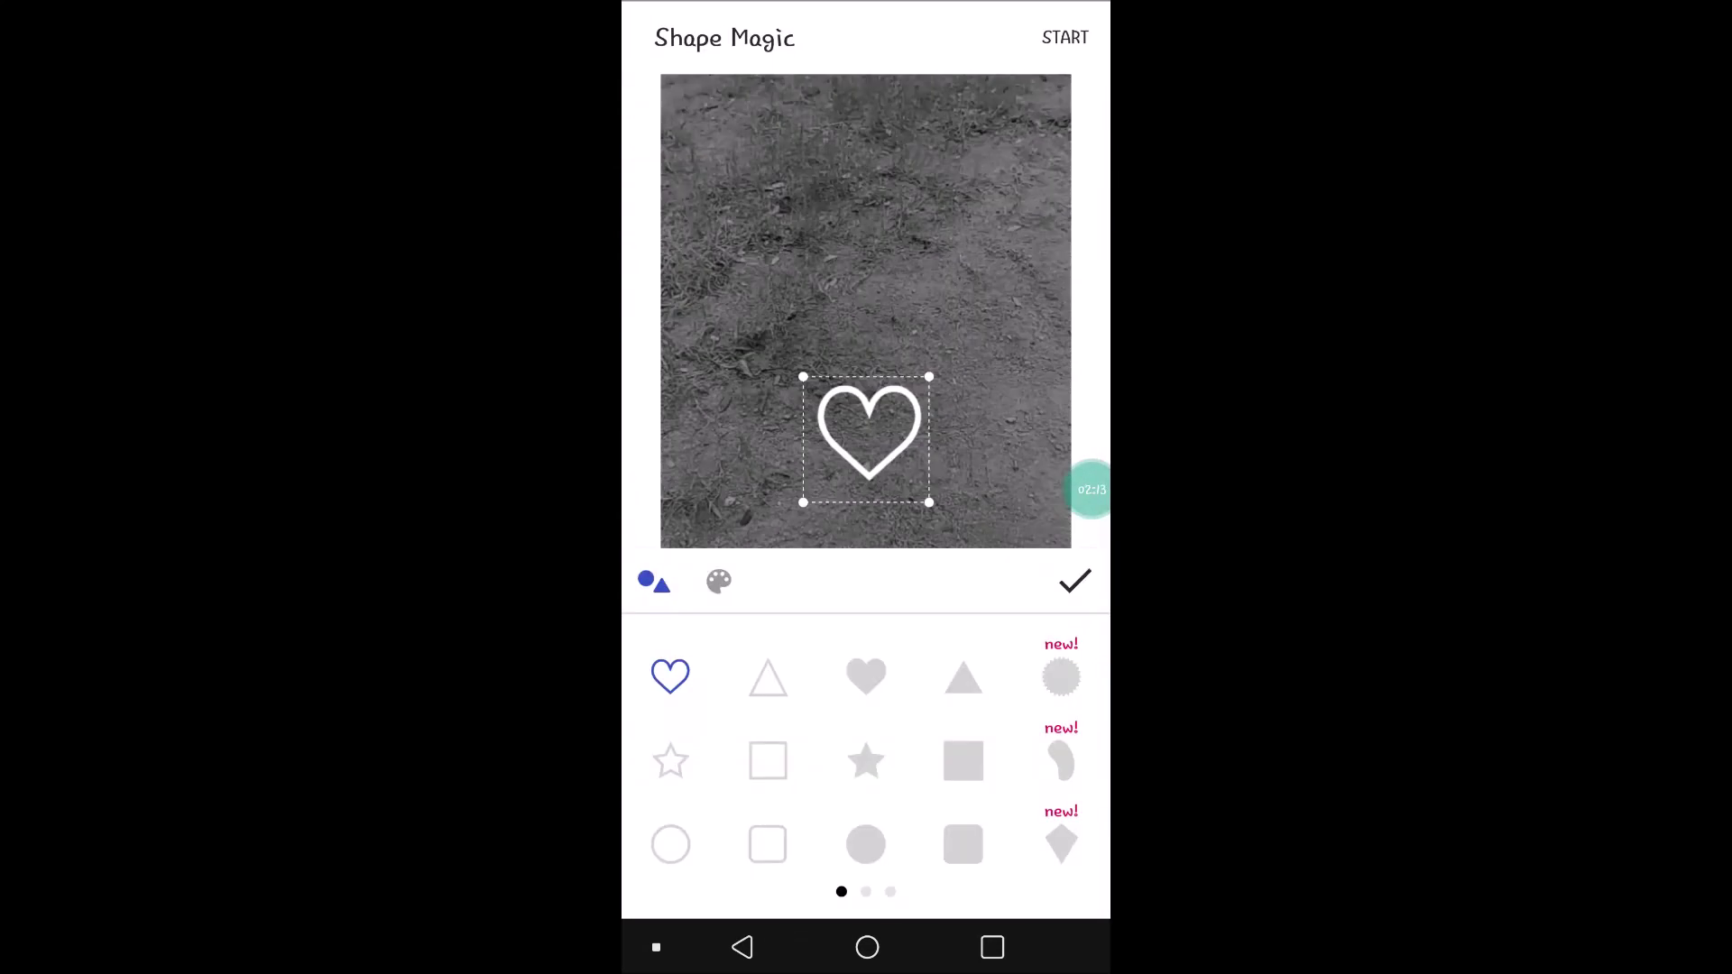
# - Browse the shape grid and choose the outline heart for the clip
pyautogui.click(768, 676)
pyautogui.click(865, 678)
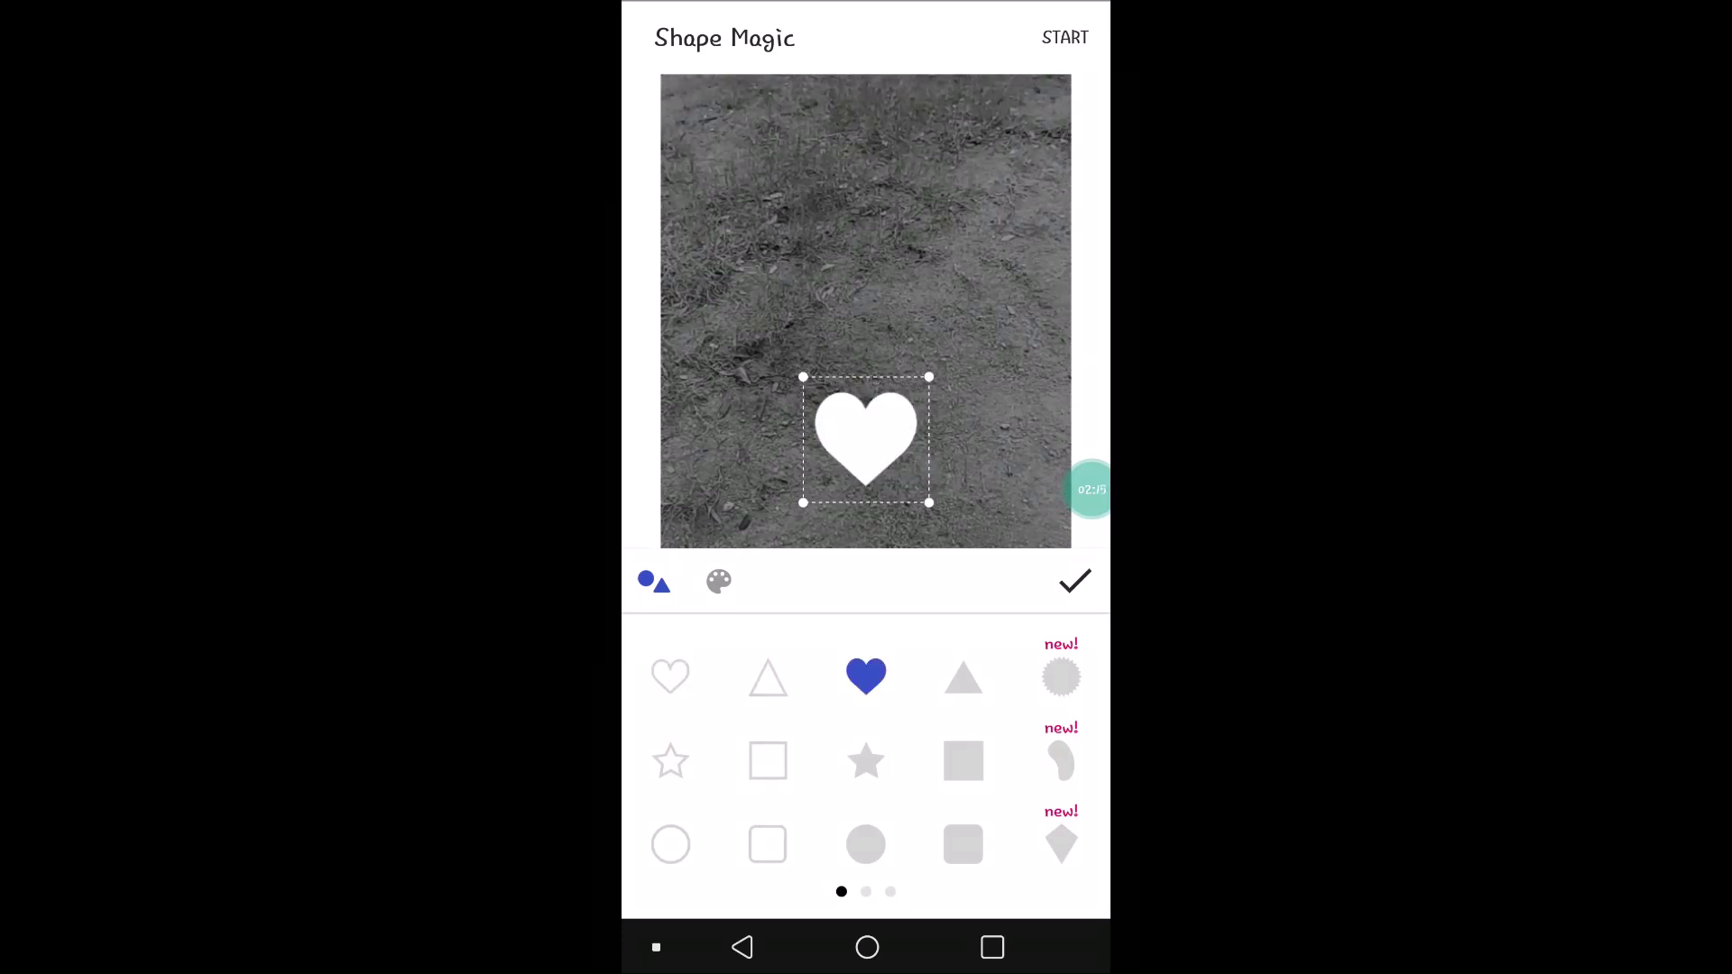
pyautogui.click(963, 677)
pyautogui.click(1060, 676)
pyautogui.click(964, 761)
pyautogui.click(670, 760)
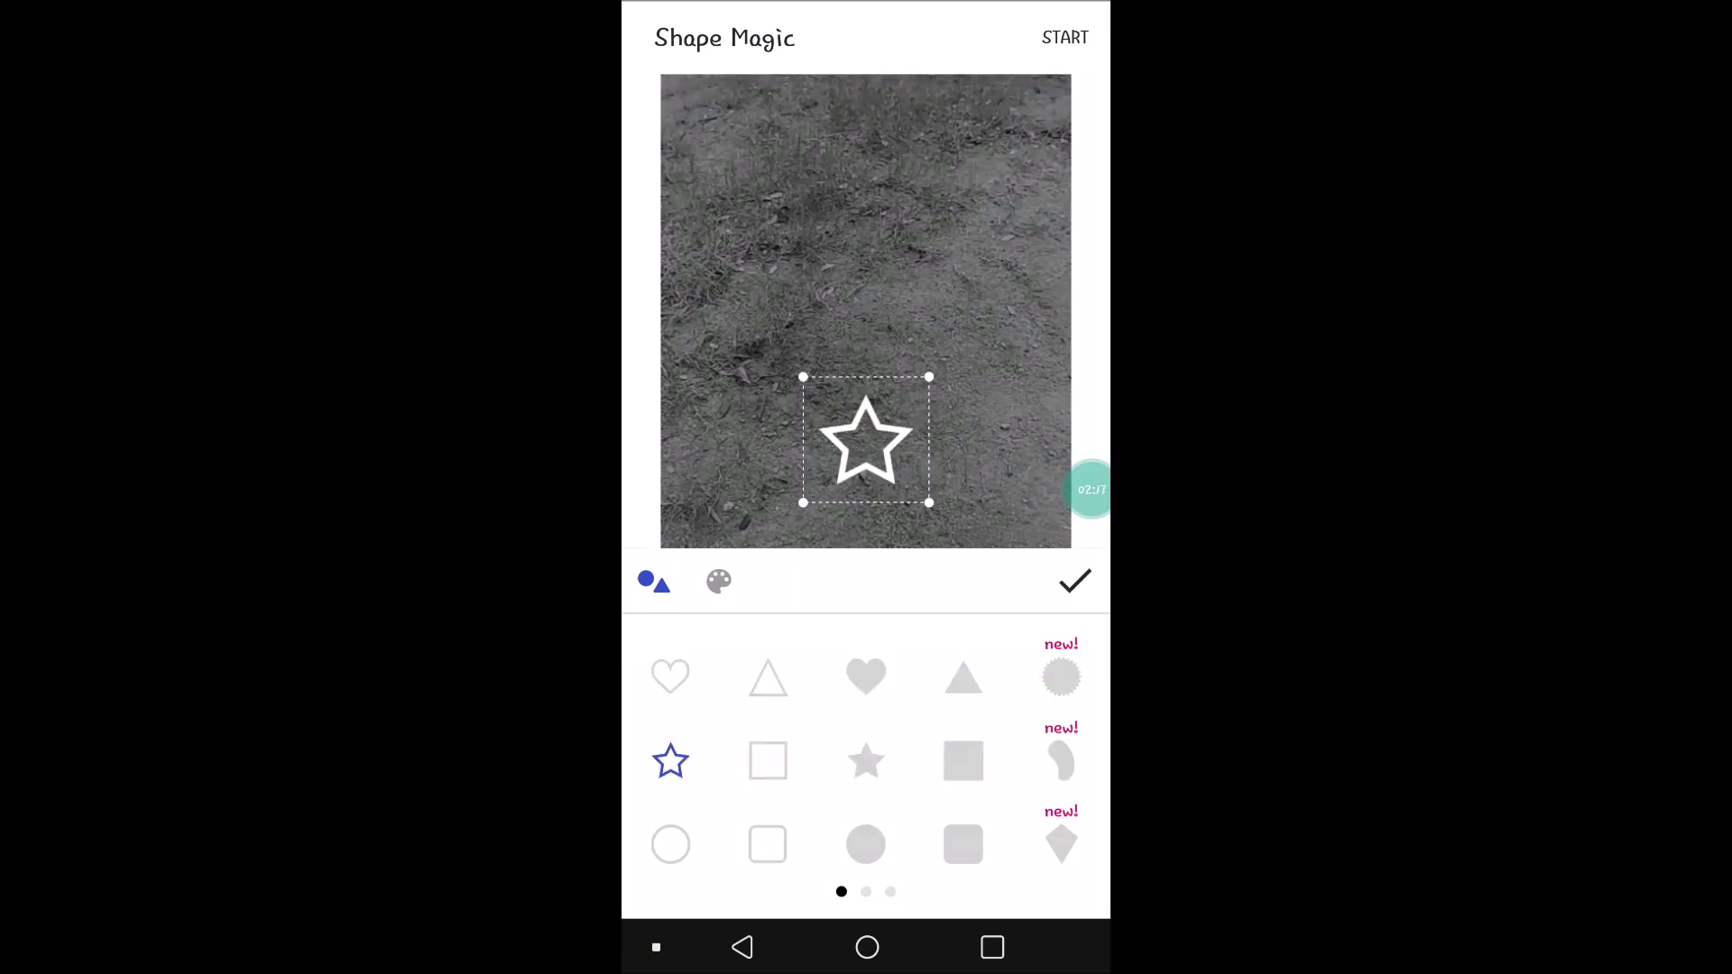
pyautogui.click(670, 845)
pyautogui.click(766, 845)
pyautogui.click(866, 844)
pyautogui.click(963, 844)
pyautogui.click(1060, 845)
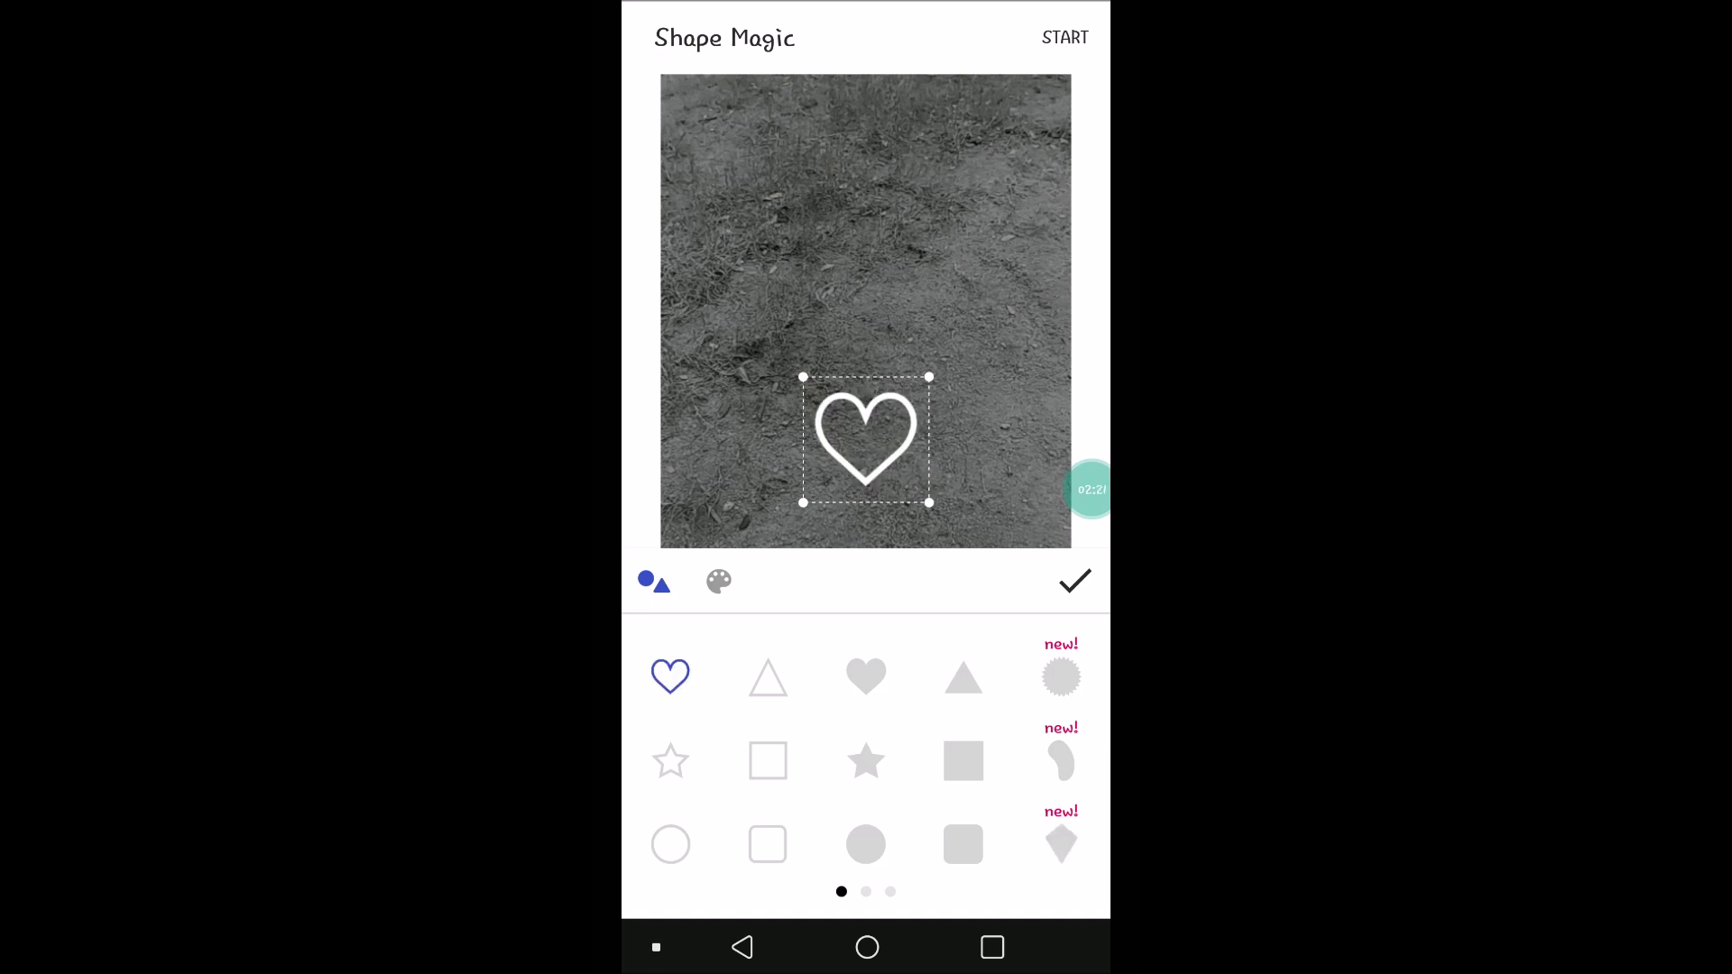
# - Play the clip while dragging the heart downward to record its motion path
pyautogui.click(1075, 581)
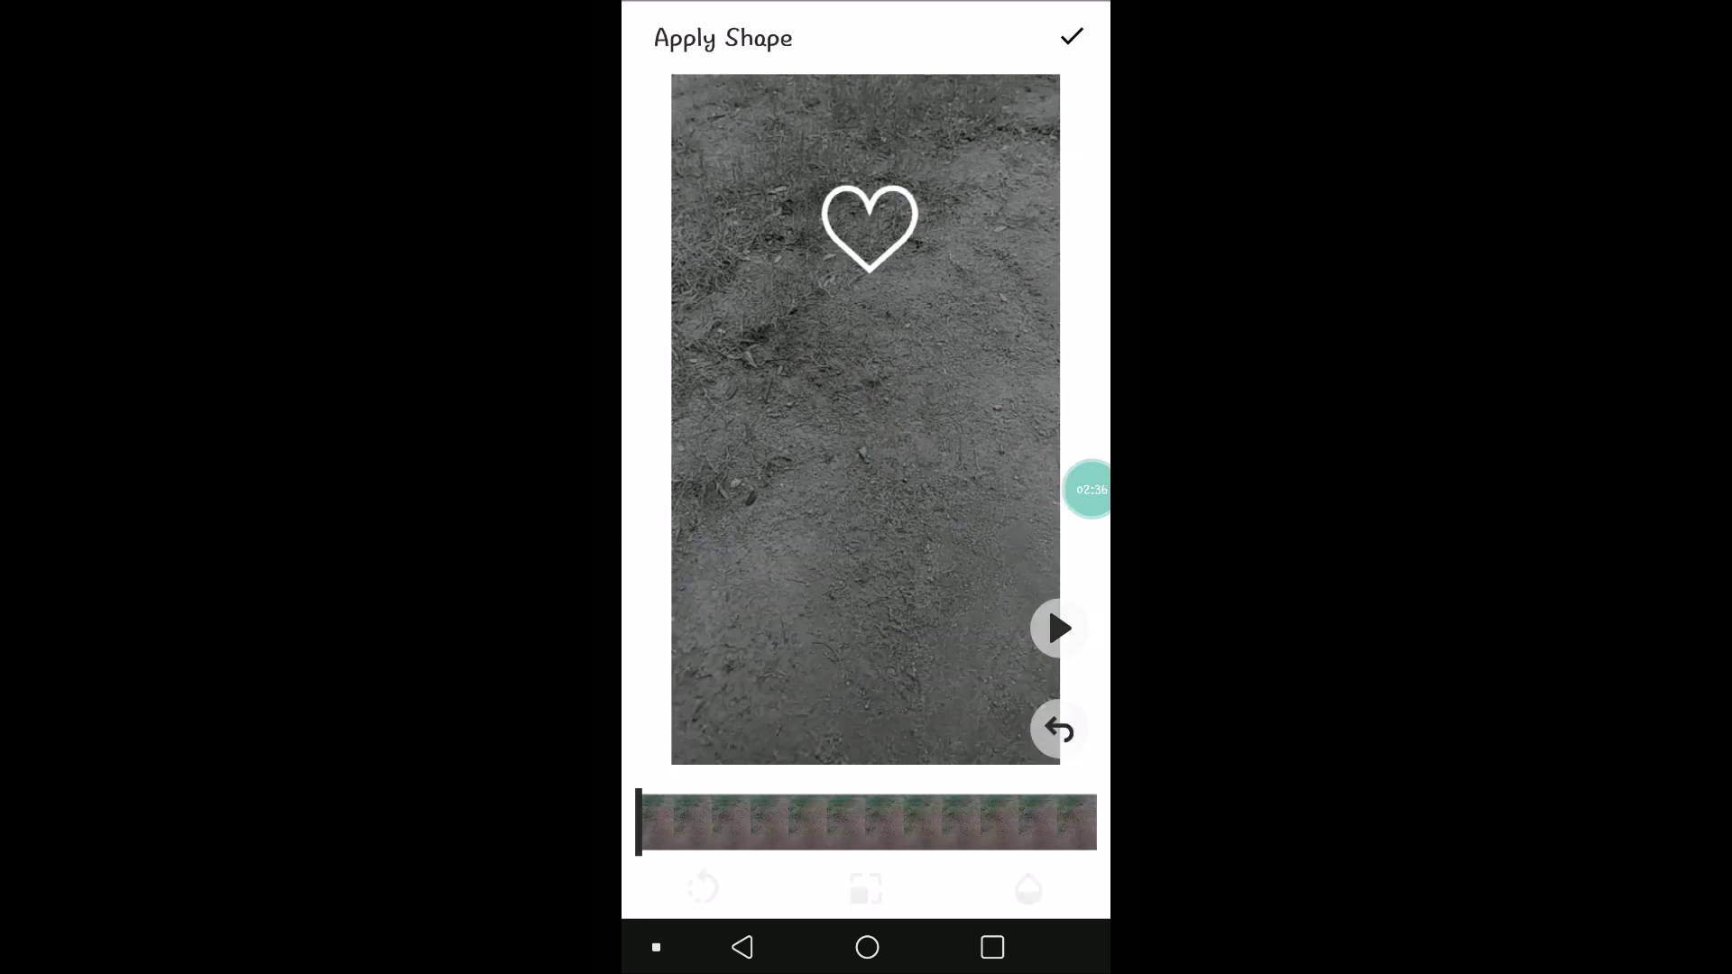
pyautogui.click(1057, 627)
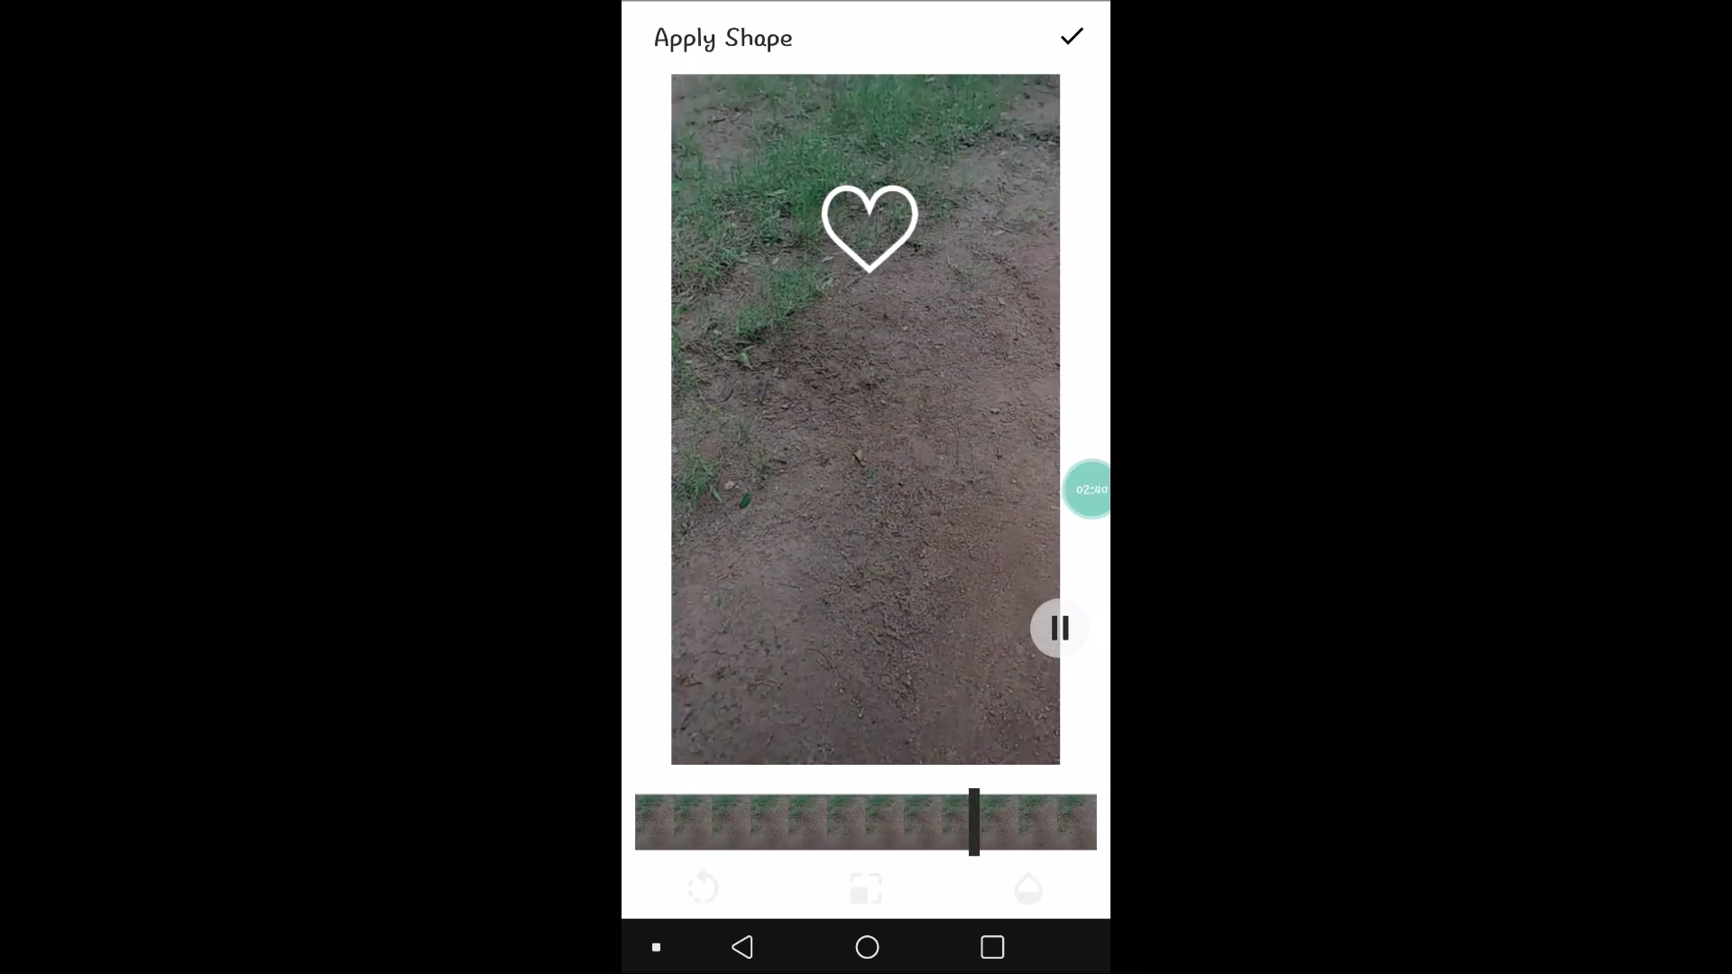
pyautogui.click(1072, 37)
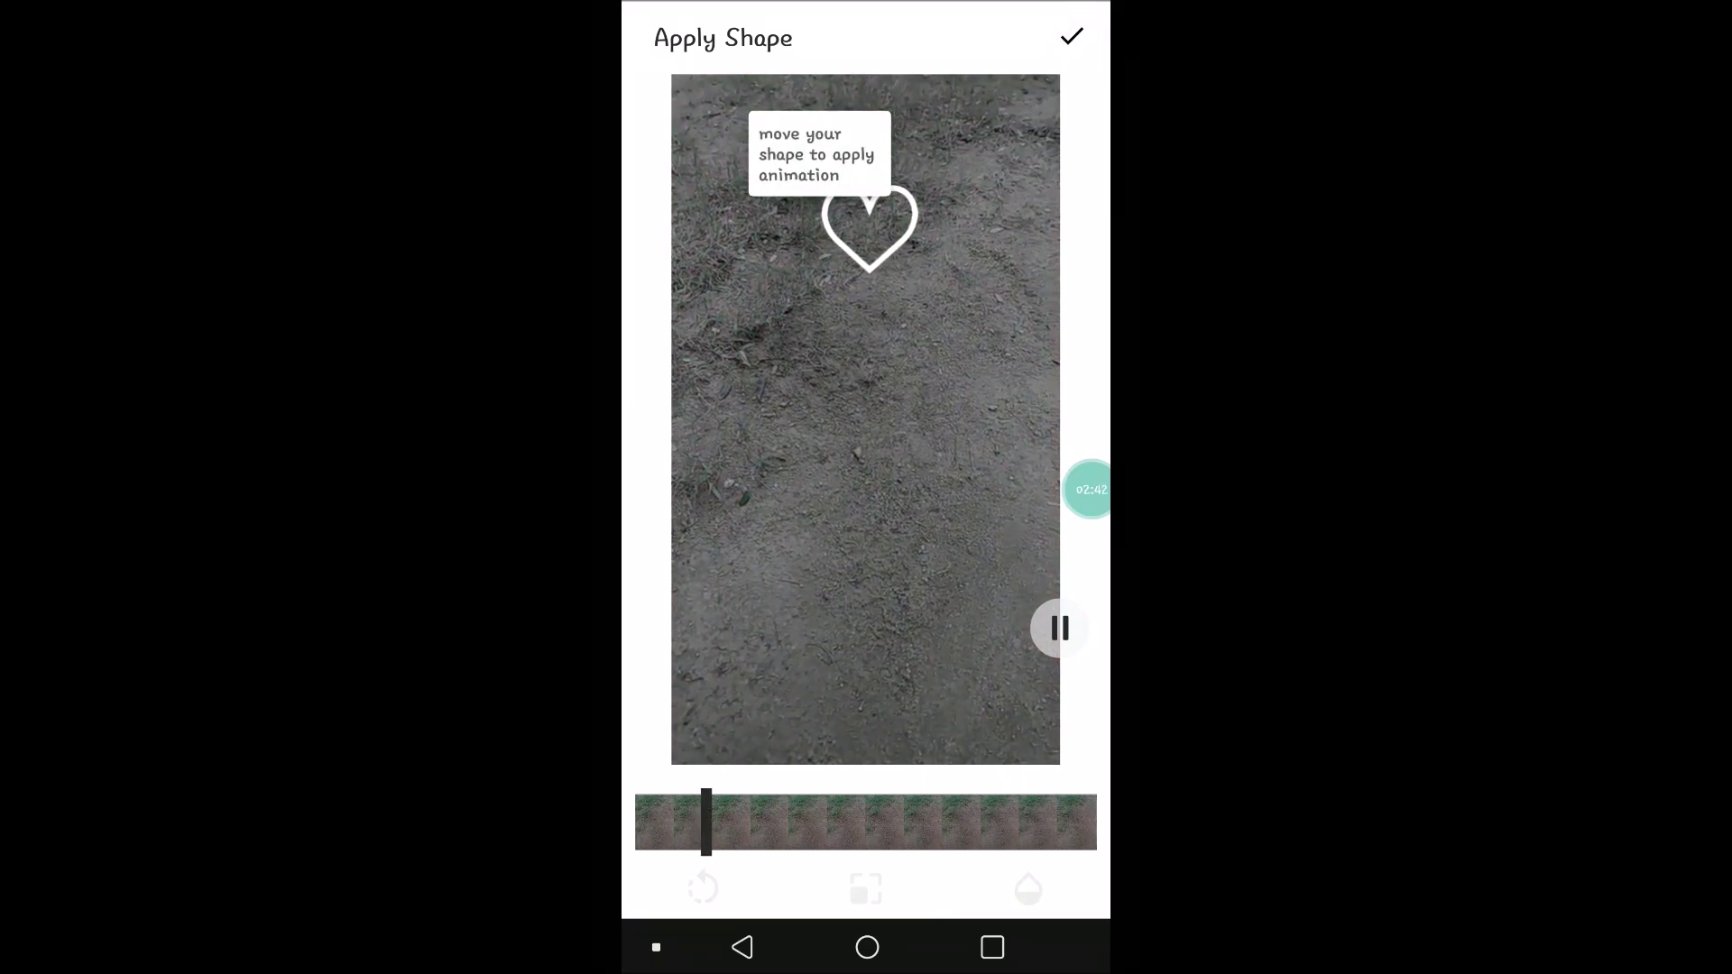
pyautogui.moveTo(868, 225)
pyautogui.mouseDown()
pyautogui.moveTo(834, 175)
pyautogui.moveTo(719, 262)
pyautogui.moveTo(842, 224)
pyautogui.moveTo(948, 147)
pyautogui.moveTo(1001, 135)
pyautogui.moveTo(947, 426)
pyautogui.mouseUp()
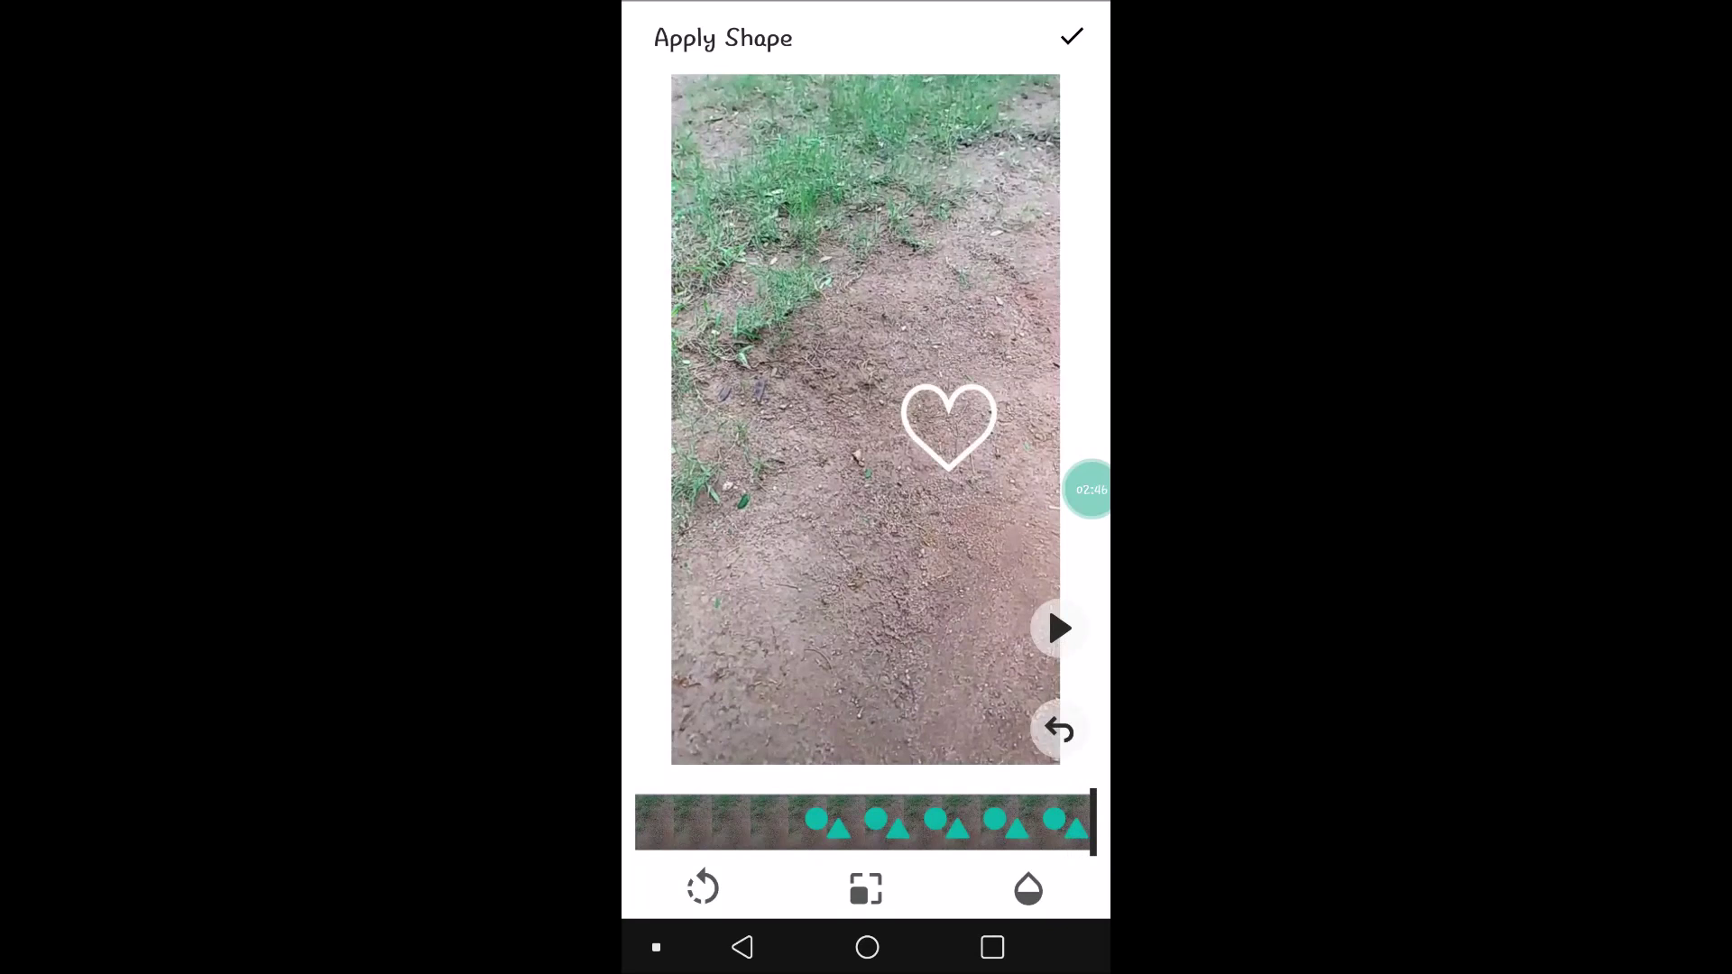
# - Preview and scrub the heart animation, then save it and leave Shape Magic
pyautogui.click(1059, 628)
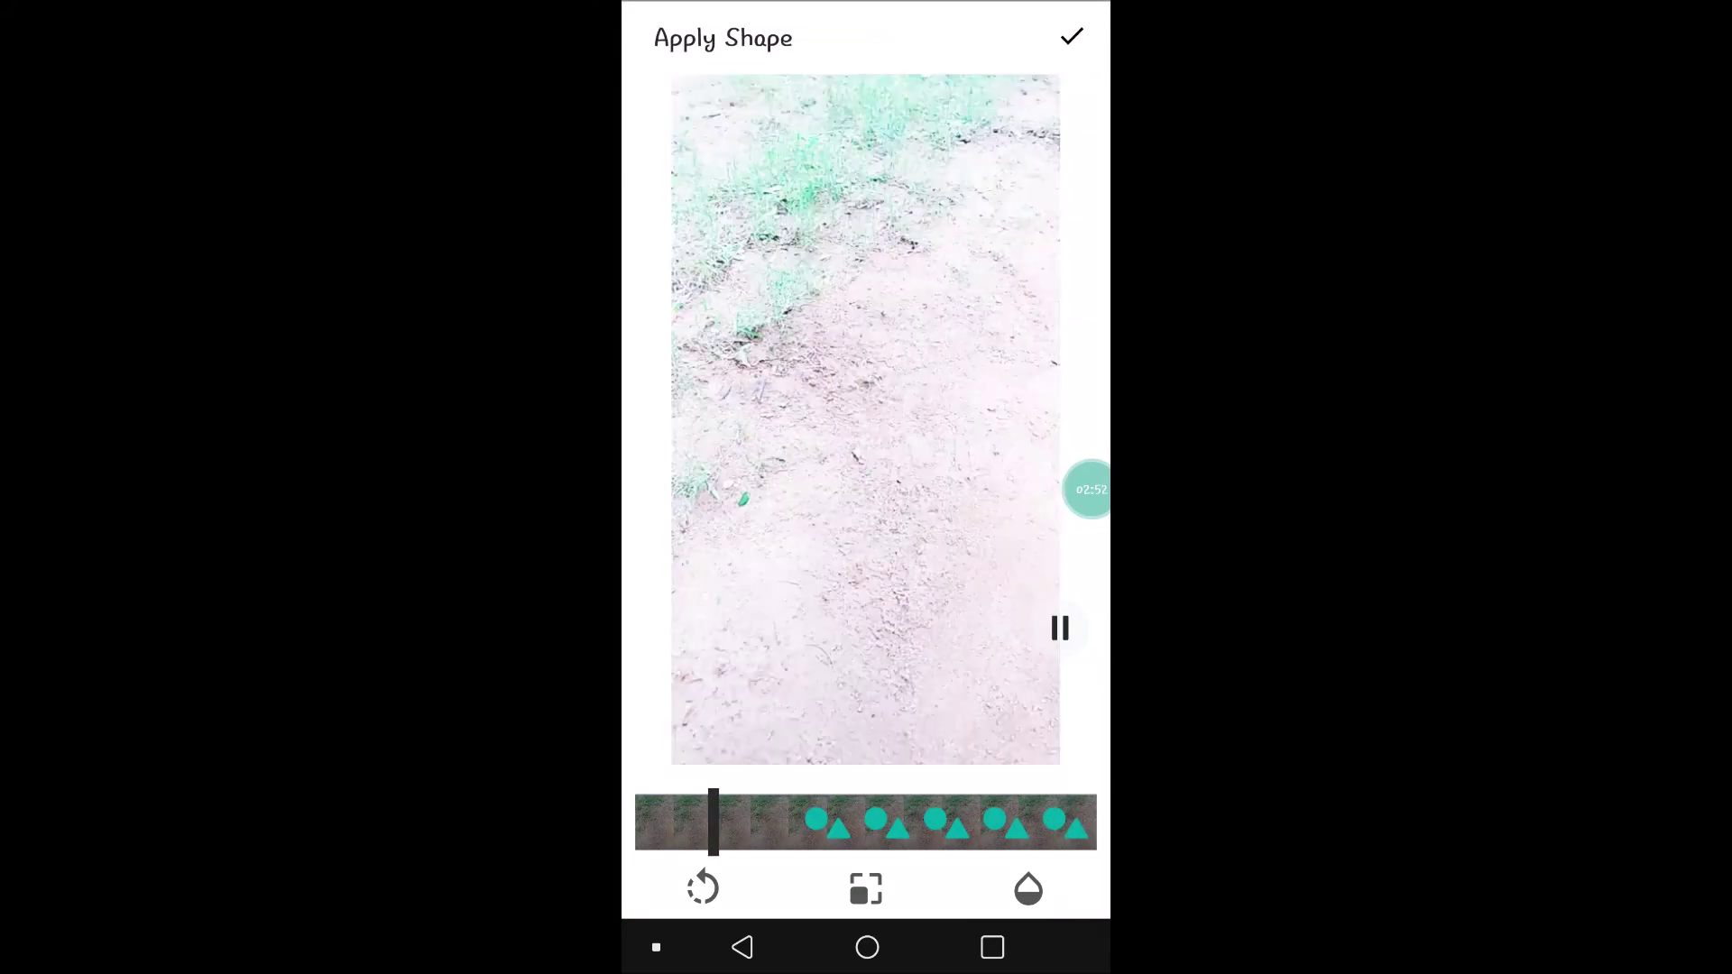
pyautogui.click(1059, 628)
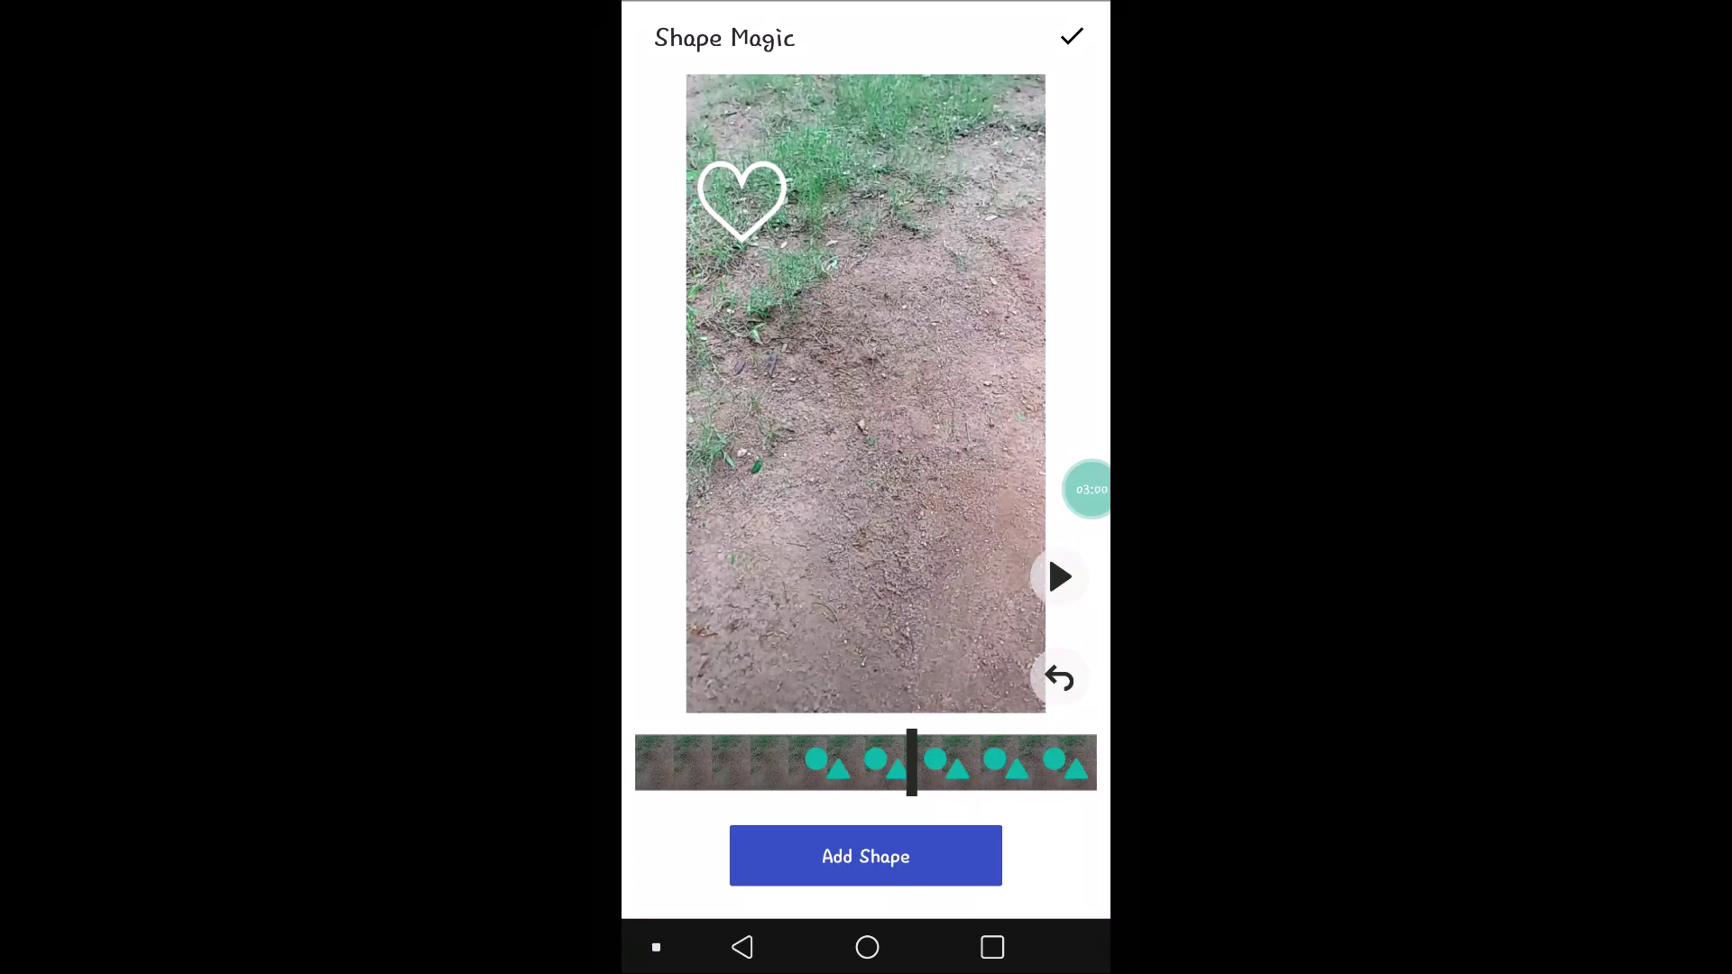
pyautogui.moveTo(911, 762)
pyautogui.mouseDown()
pyautogui.moveTo(794, 761)
pyautogui.moveTo(986, 761)
pyautogui.moveTo(773, 763)
pyautogui.moveTo(1050, 762)
pyautogui.moveTo(778, 762)
pyautogui.mouseUp()
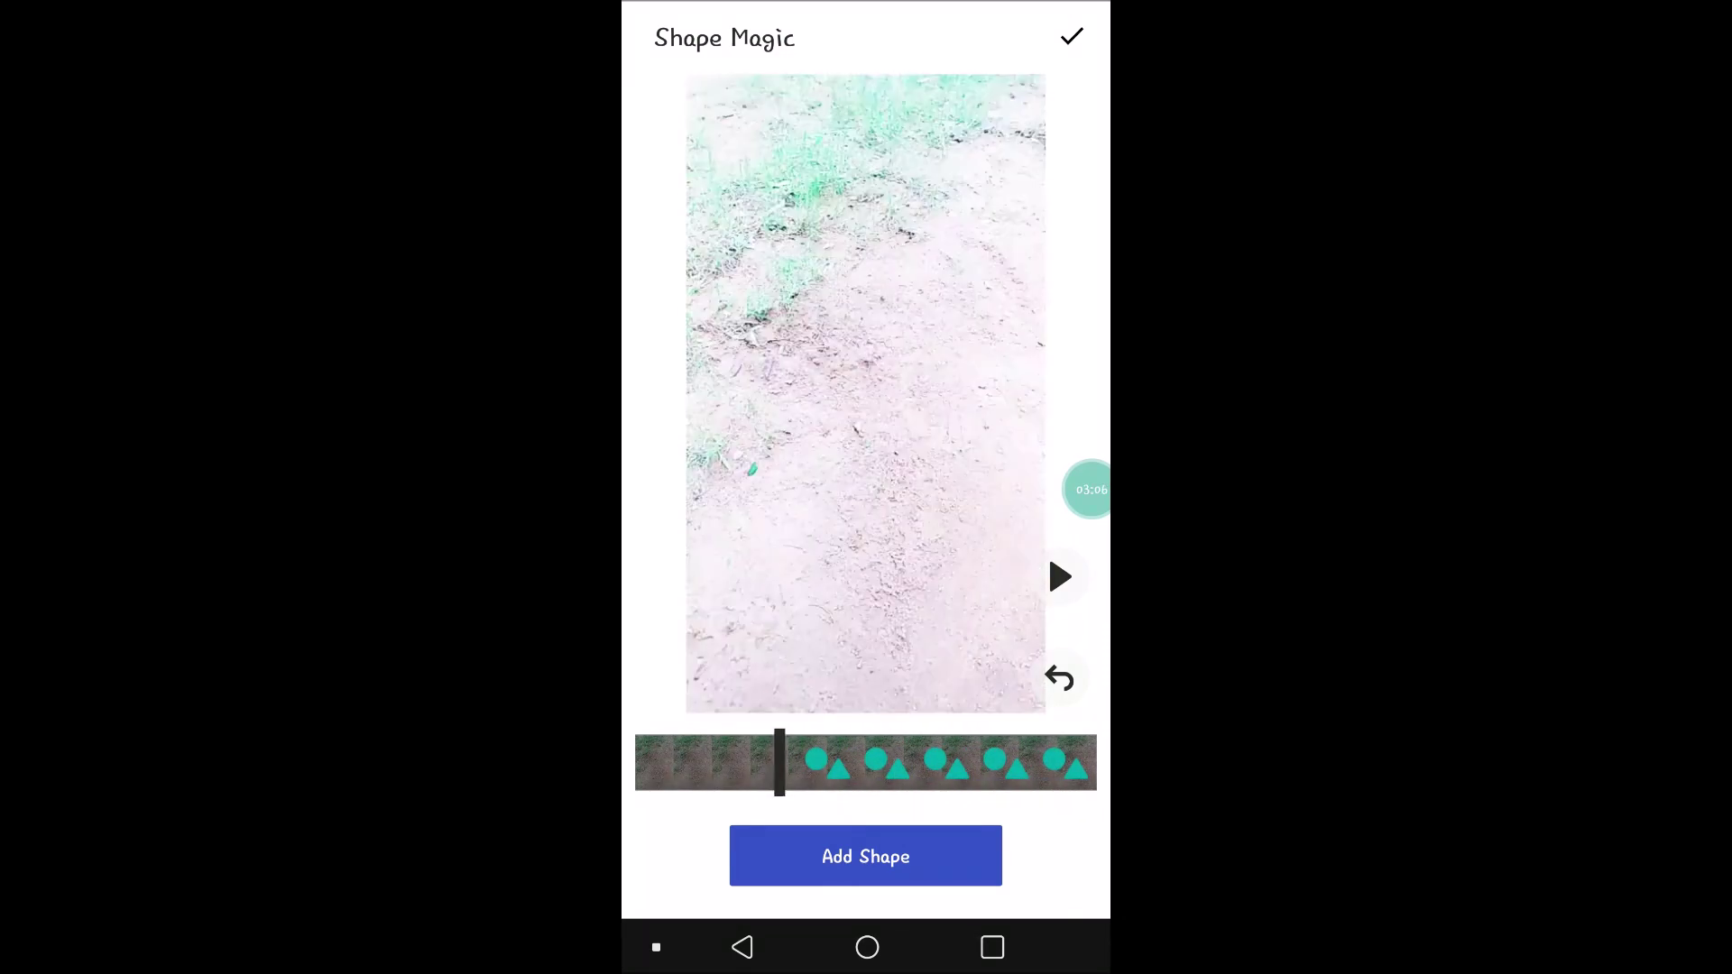
pyautogui.click(1071, 36)
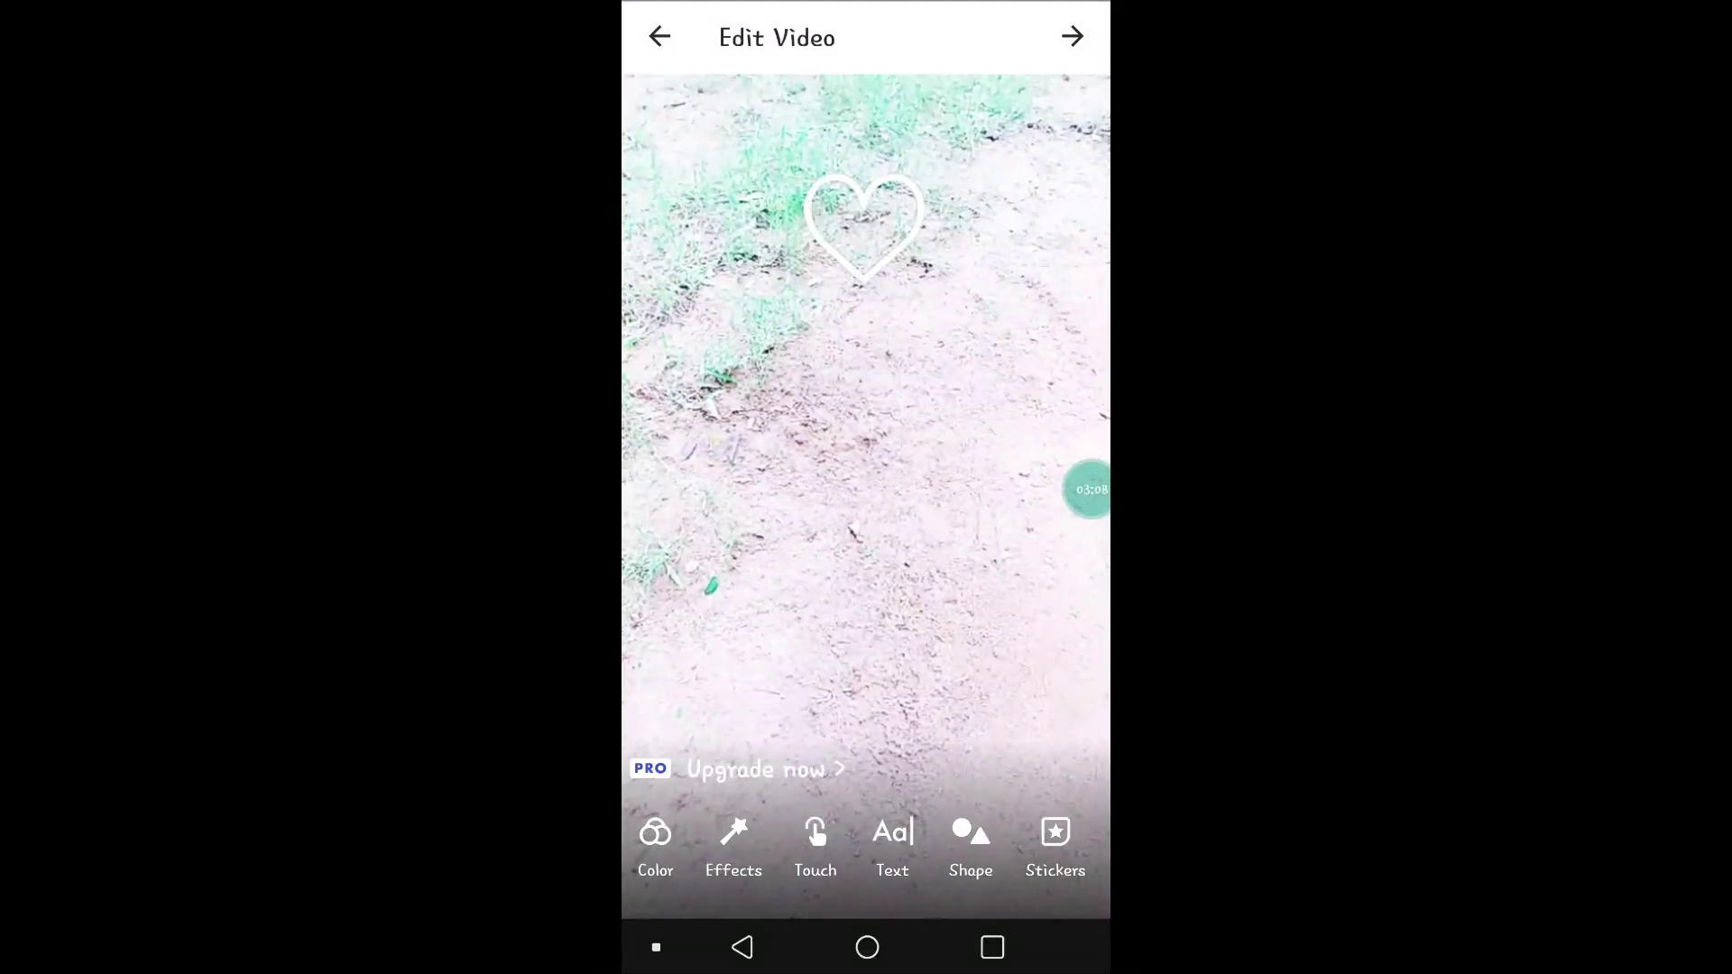
# - Add a sticker from the Download album photo, brushing over the man's head and jacket
pyautogui.click(1055, 845)
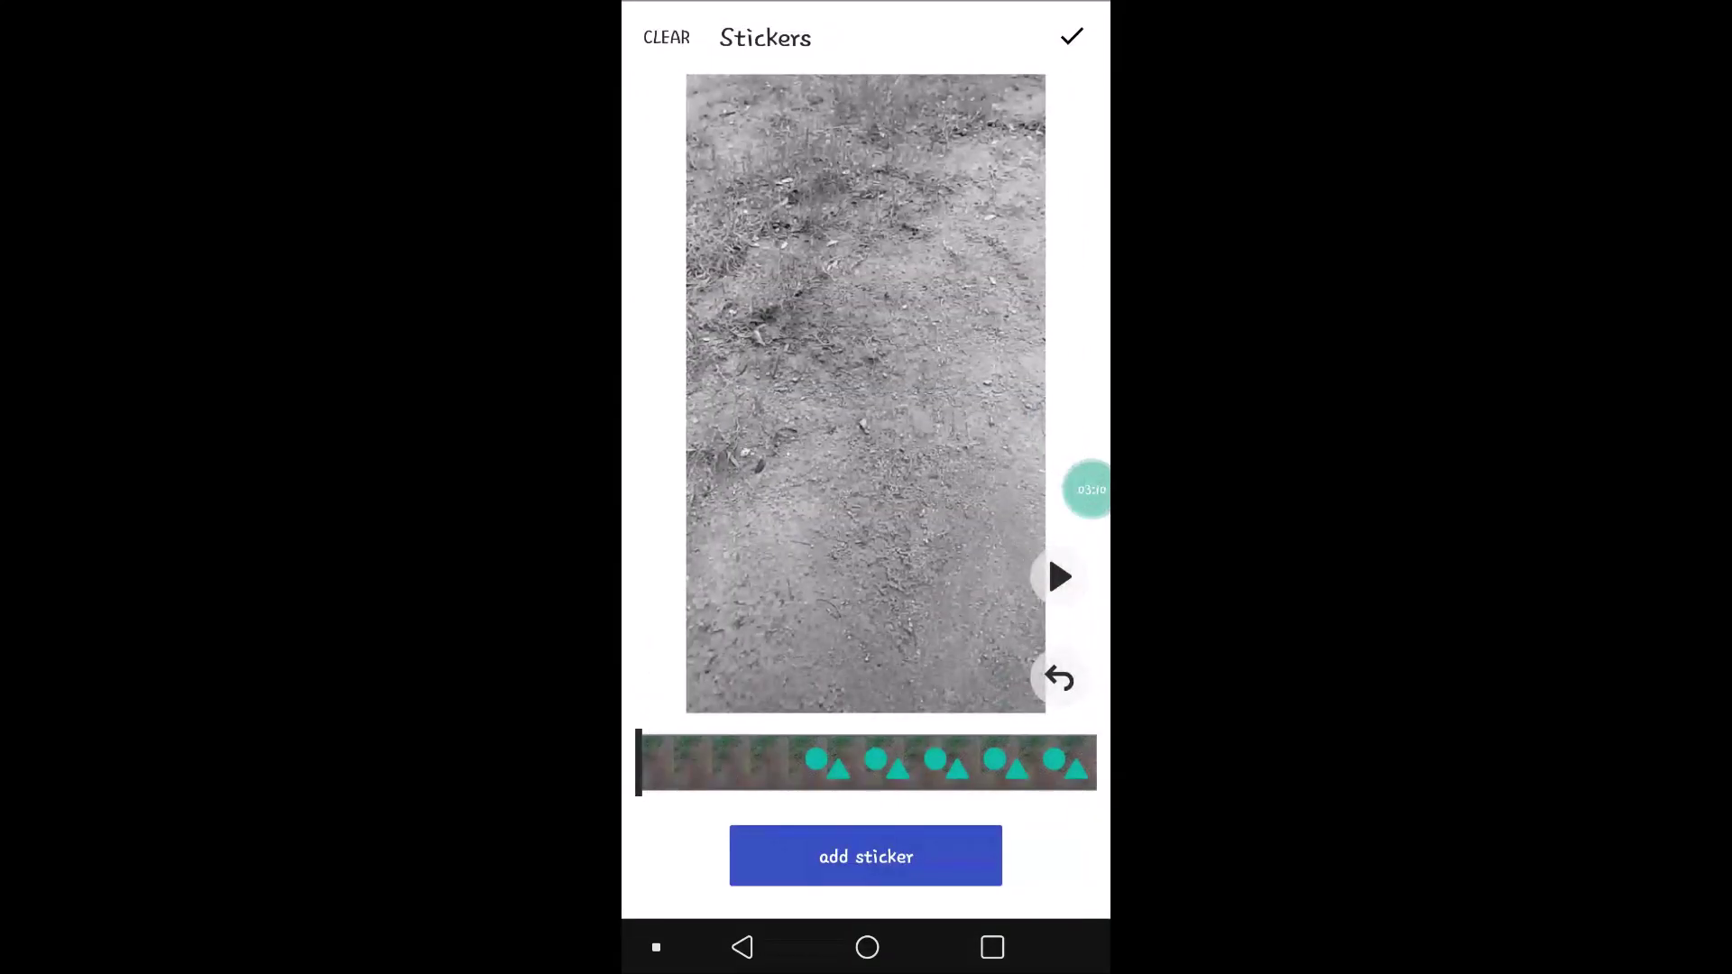
pyautogui.click(866, 855)
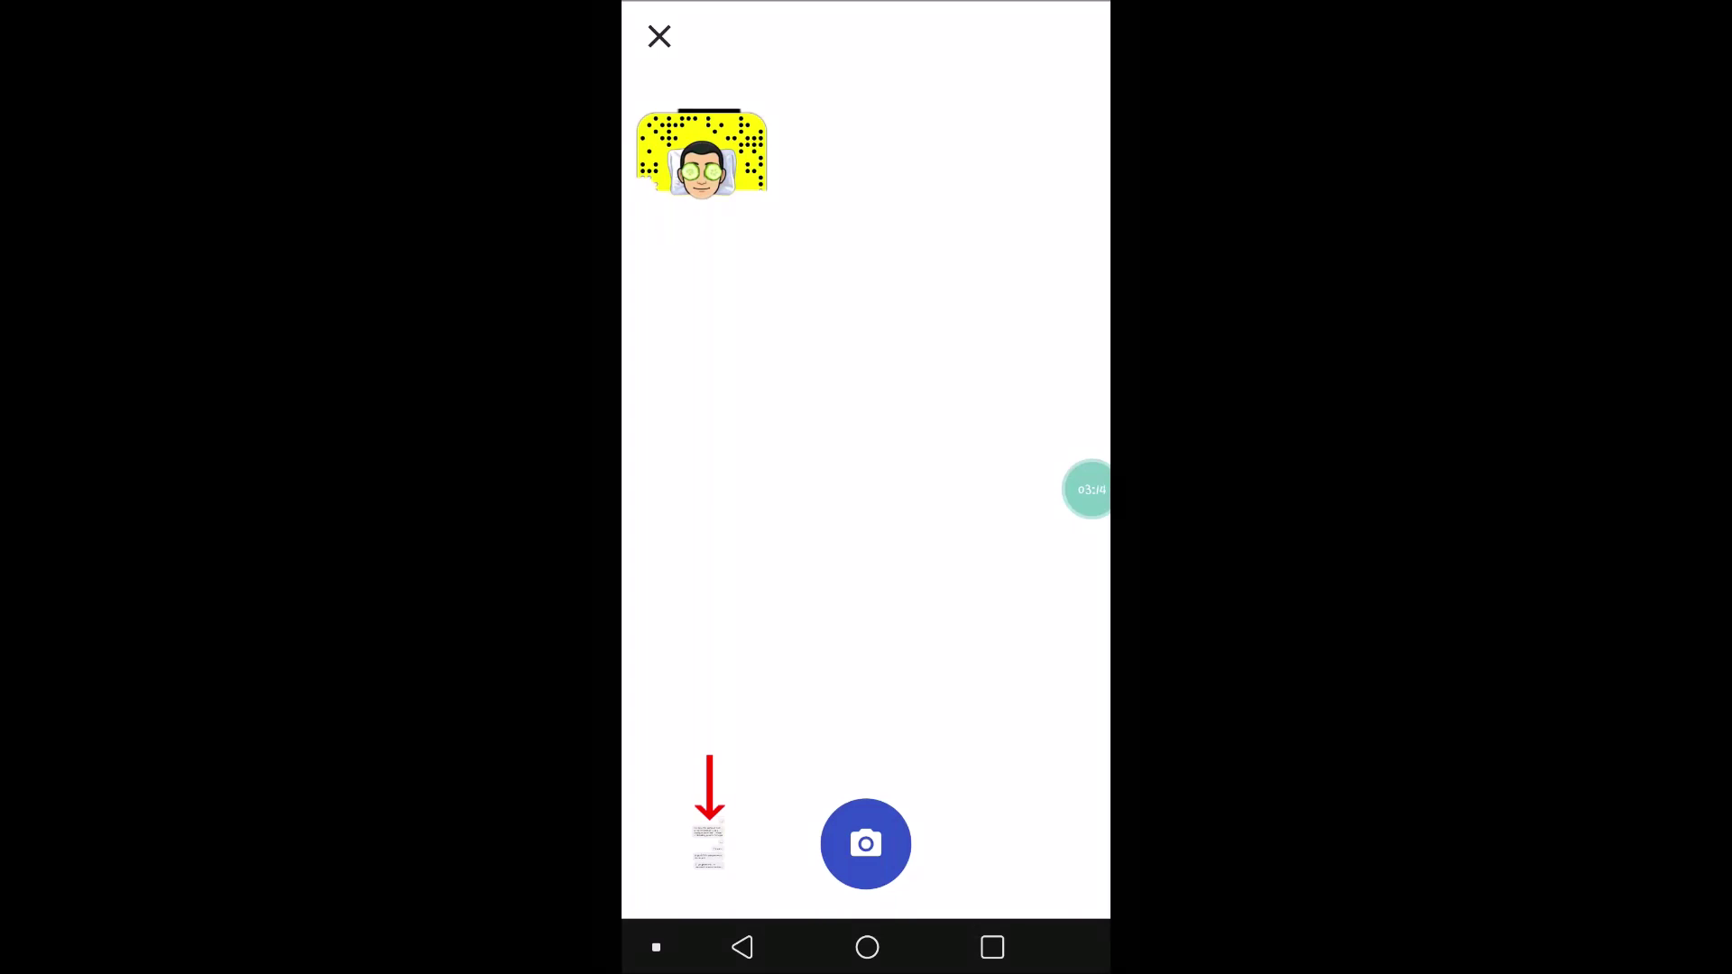
pyautogui.click(710, 845)
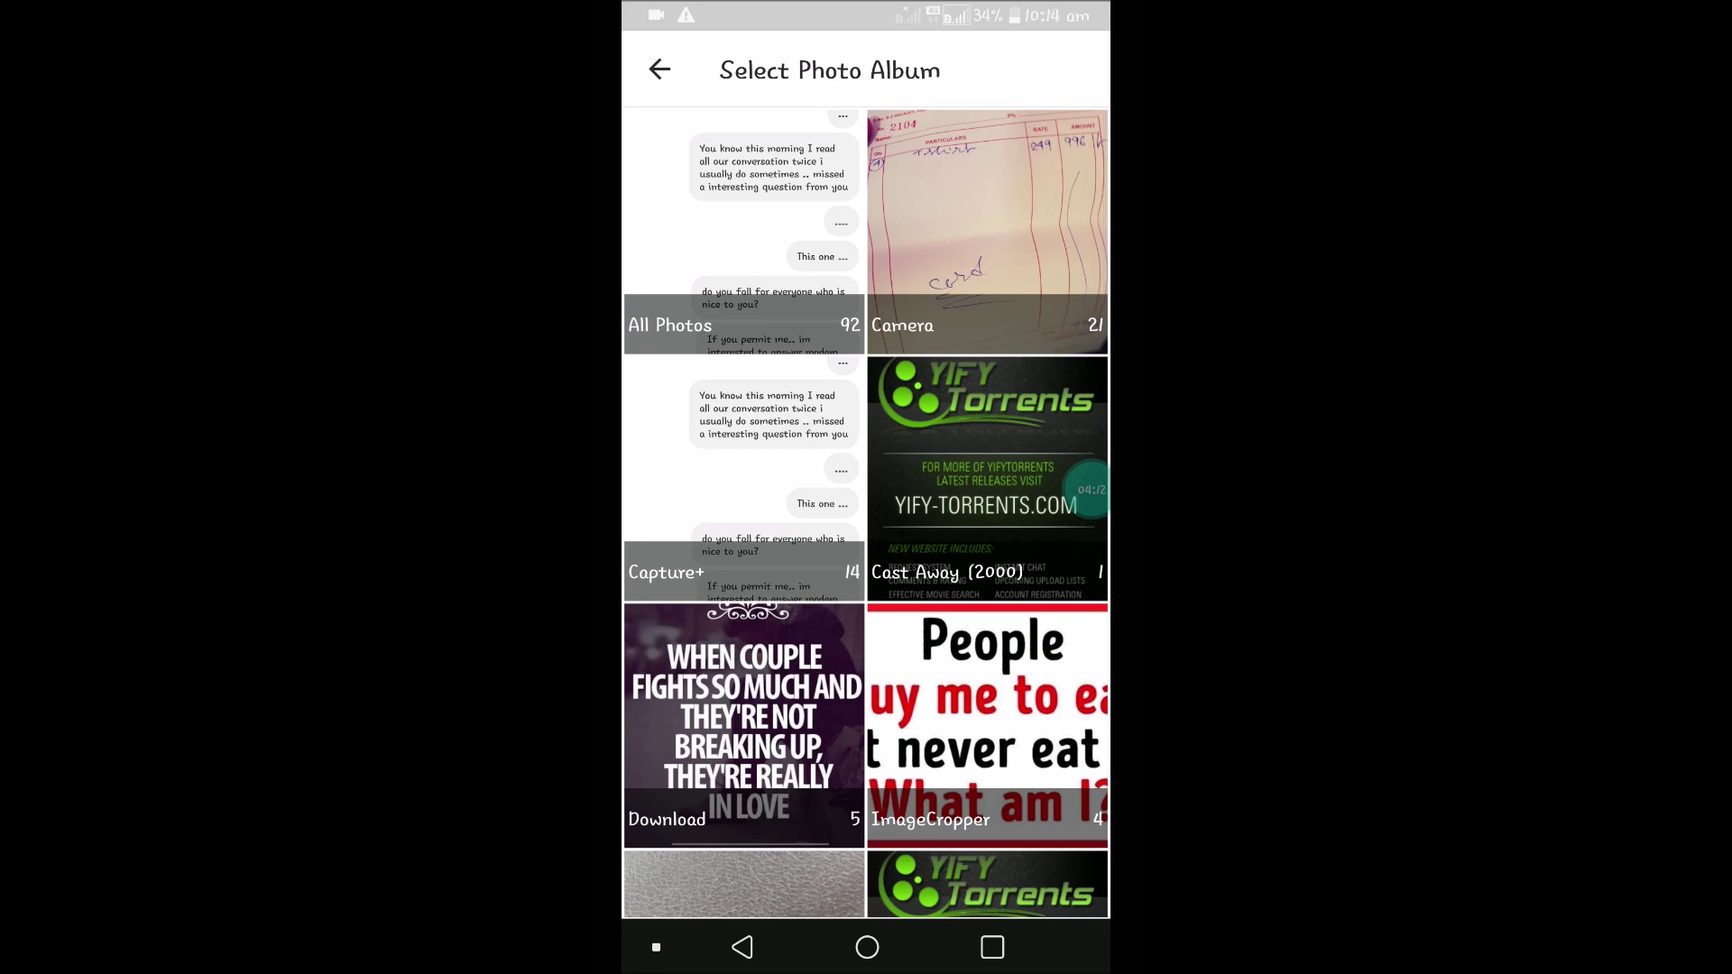
pyautogui.click(743, 724)
pyautogui.click(866, 192)
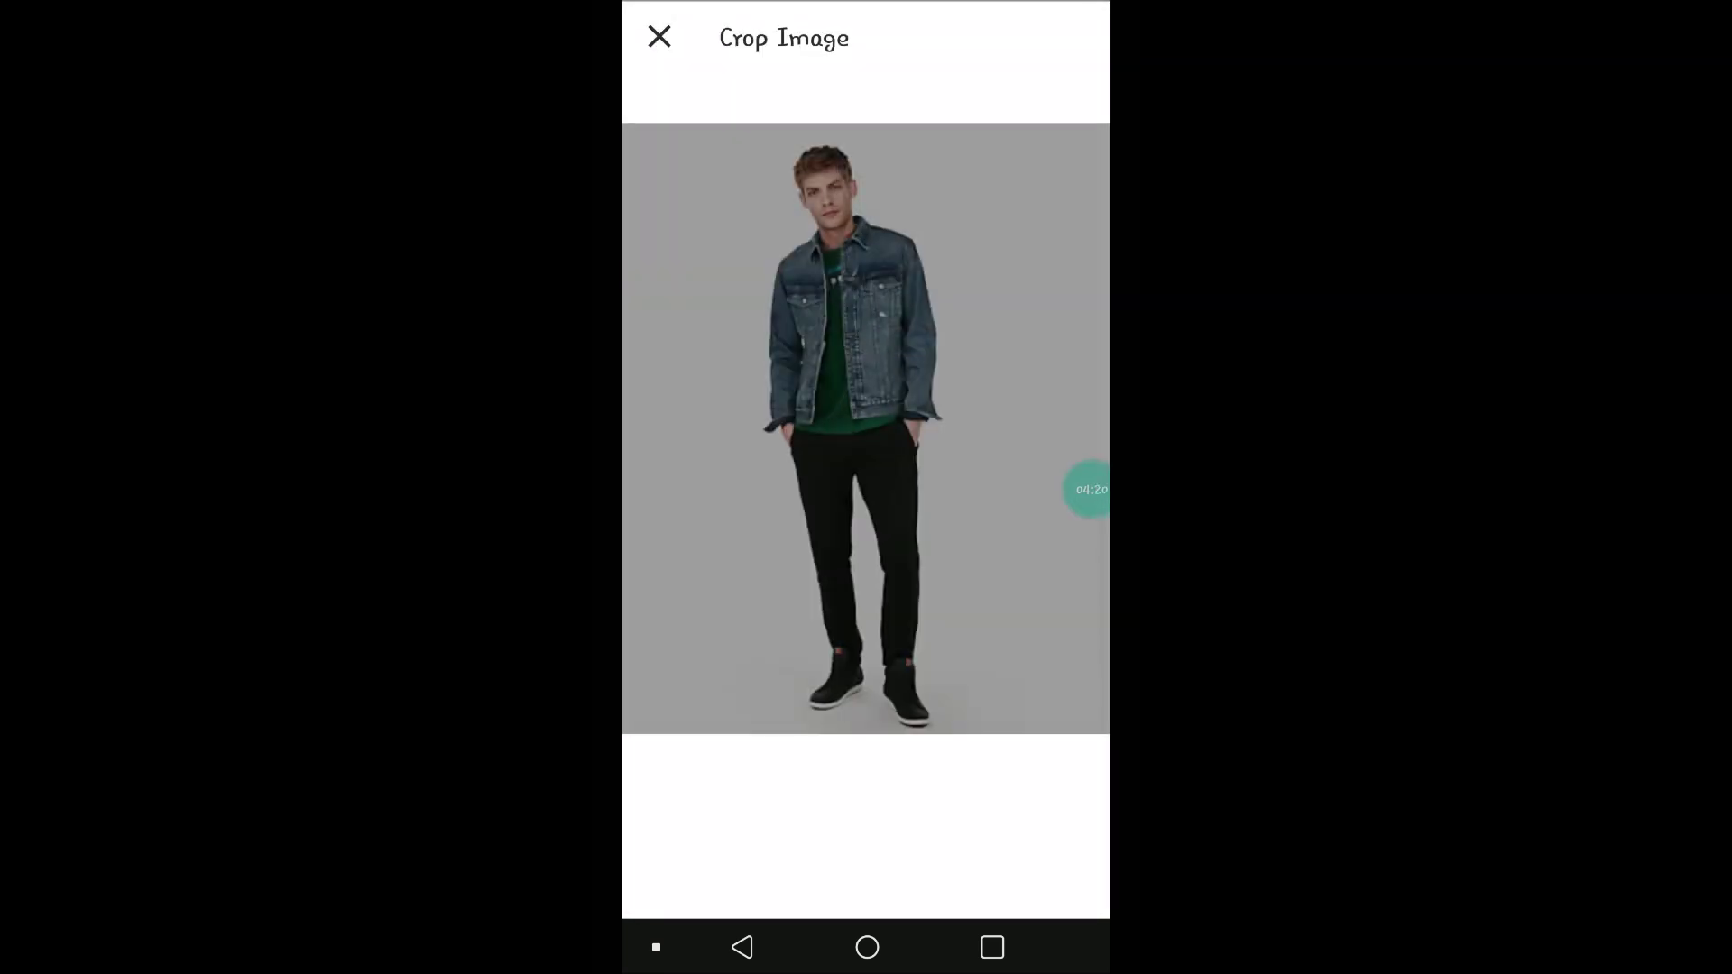
pyautogui.moveTo(698, 245)
pyautogui.mouseDown()
pyautogui.moveTo(751, 156)
pyautogui.moveTo(892, 155)
pyautogui.moveTo(696, 196)
pyautogui.moveTo(1001, 231)
pyautogui.mouseUp()
pyautogui.moveTo(919, 270)
pyautogui.mouseDown()
pyautogui.moveTo(731, 406)
pyautogui.moveTo(731, 298)
pyautogui.moveTo(705, 324)
pyautogui.moveTo(974, 406)
pyautogui.moveTo(704, 386)
pyautogui.moveTo(1035, 392)
pyautogui.moveTo(764, 346)
pyautogui.mouseUp()
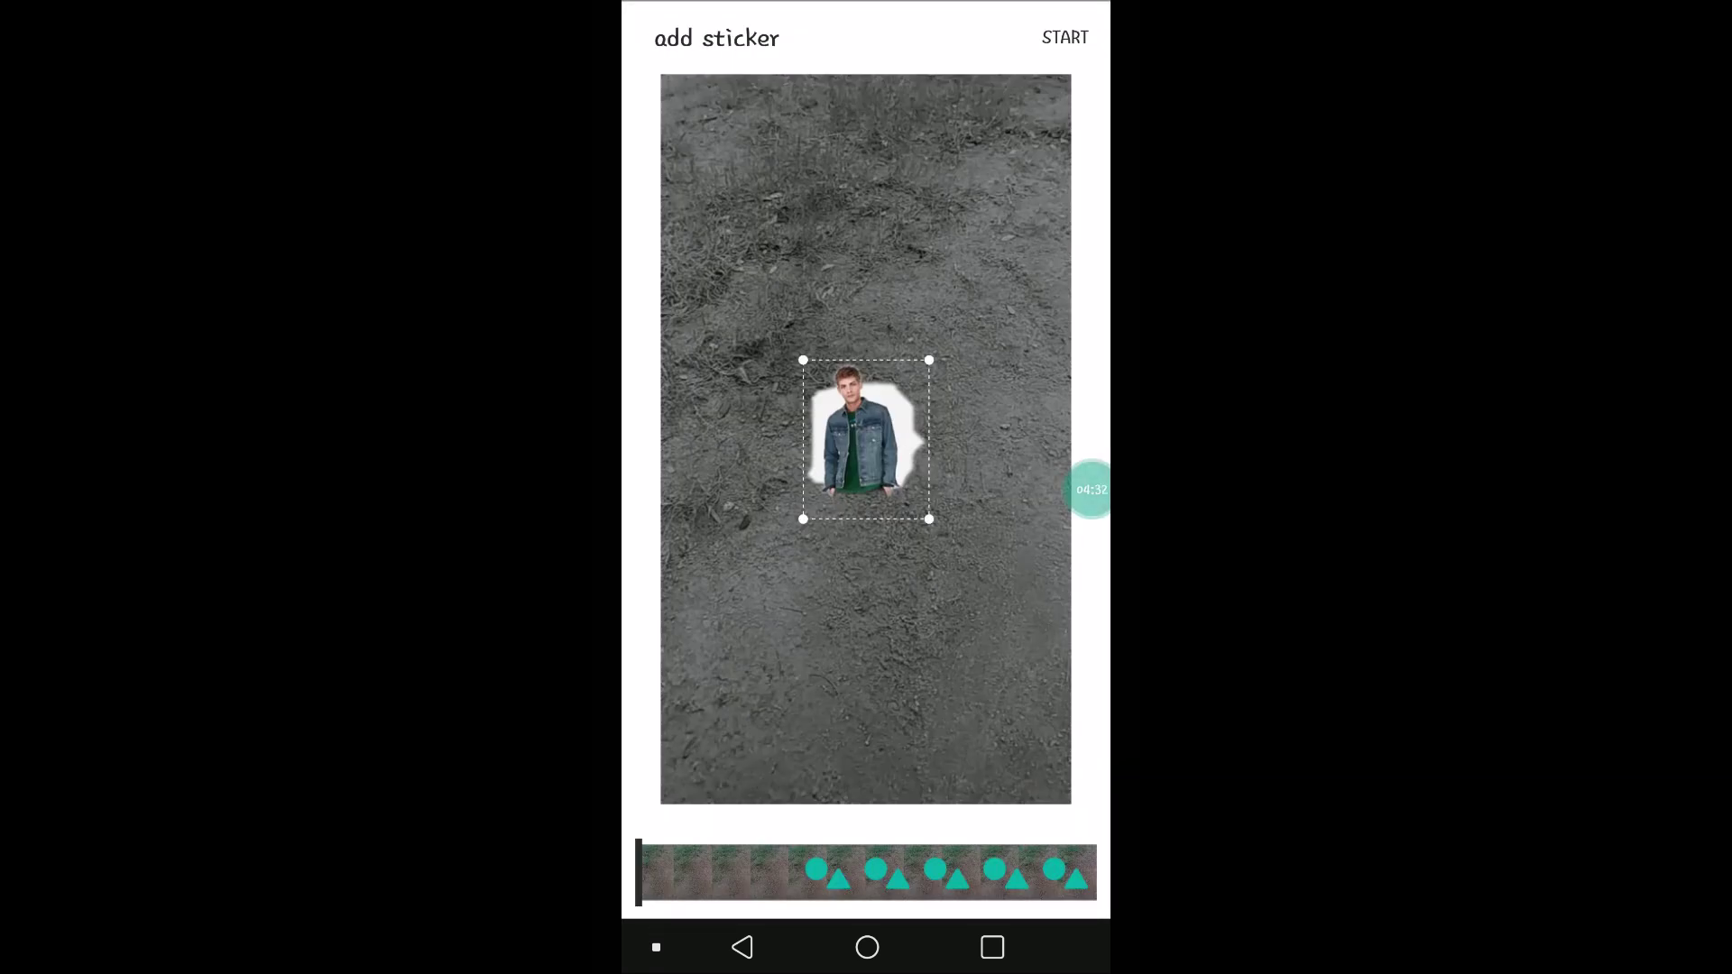
# - Move the man sticker near the top and record its duration over the opening
pyautogui.moveTo(866, 439)
pyautogui.mouseDown()
pyautogui.moveTo(835, 216)
pyautogui.moveTo(902, 213)
pyautogui.moveTo(878, 223)
pyautogui.mouseUp()
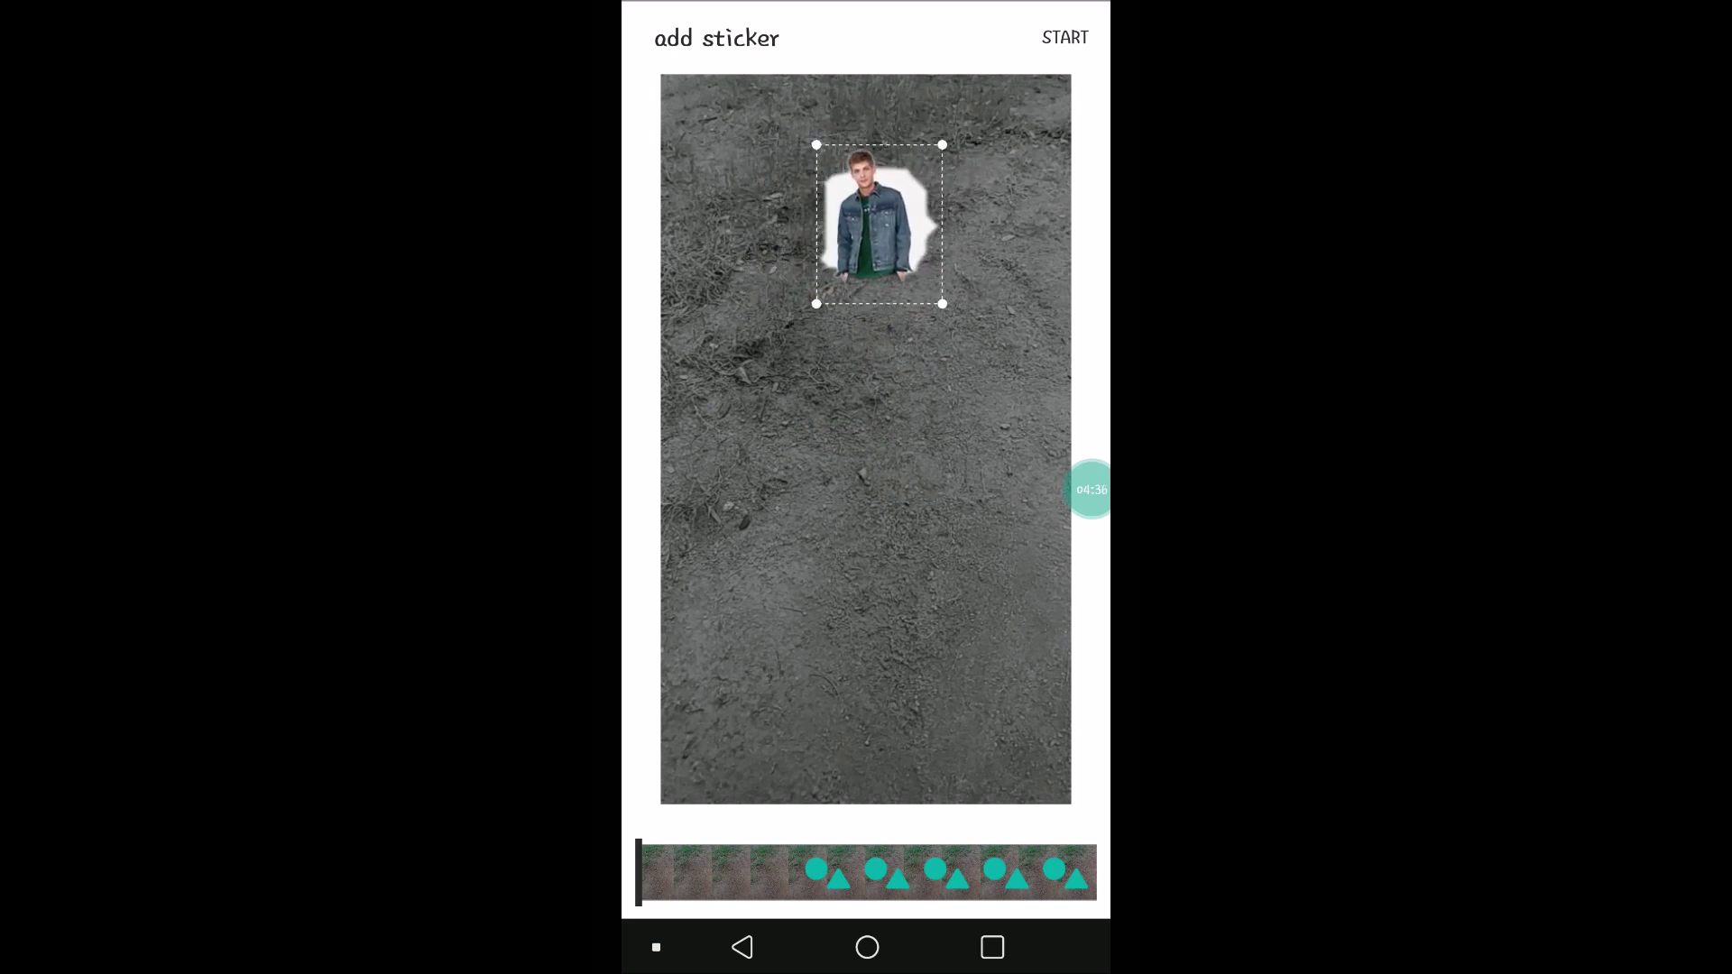
pyautogui.click(1065, 36)
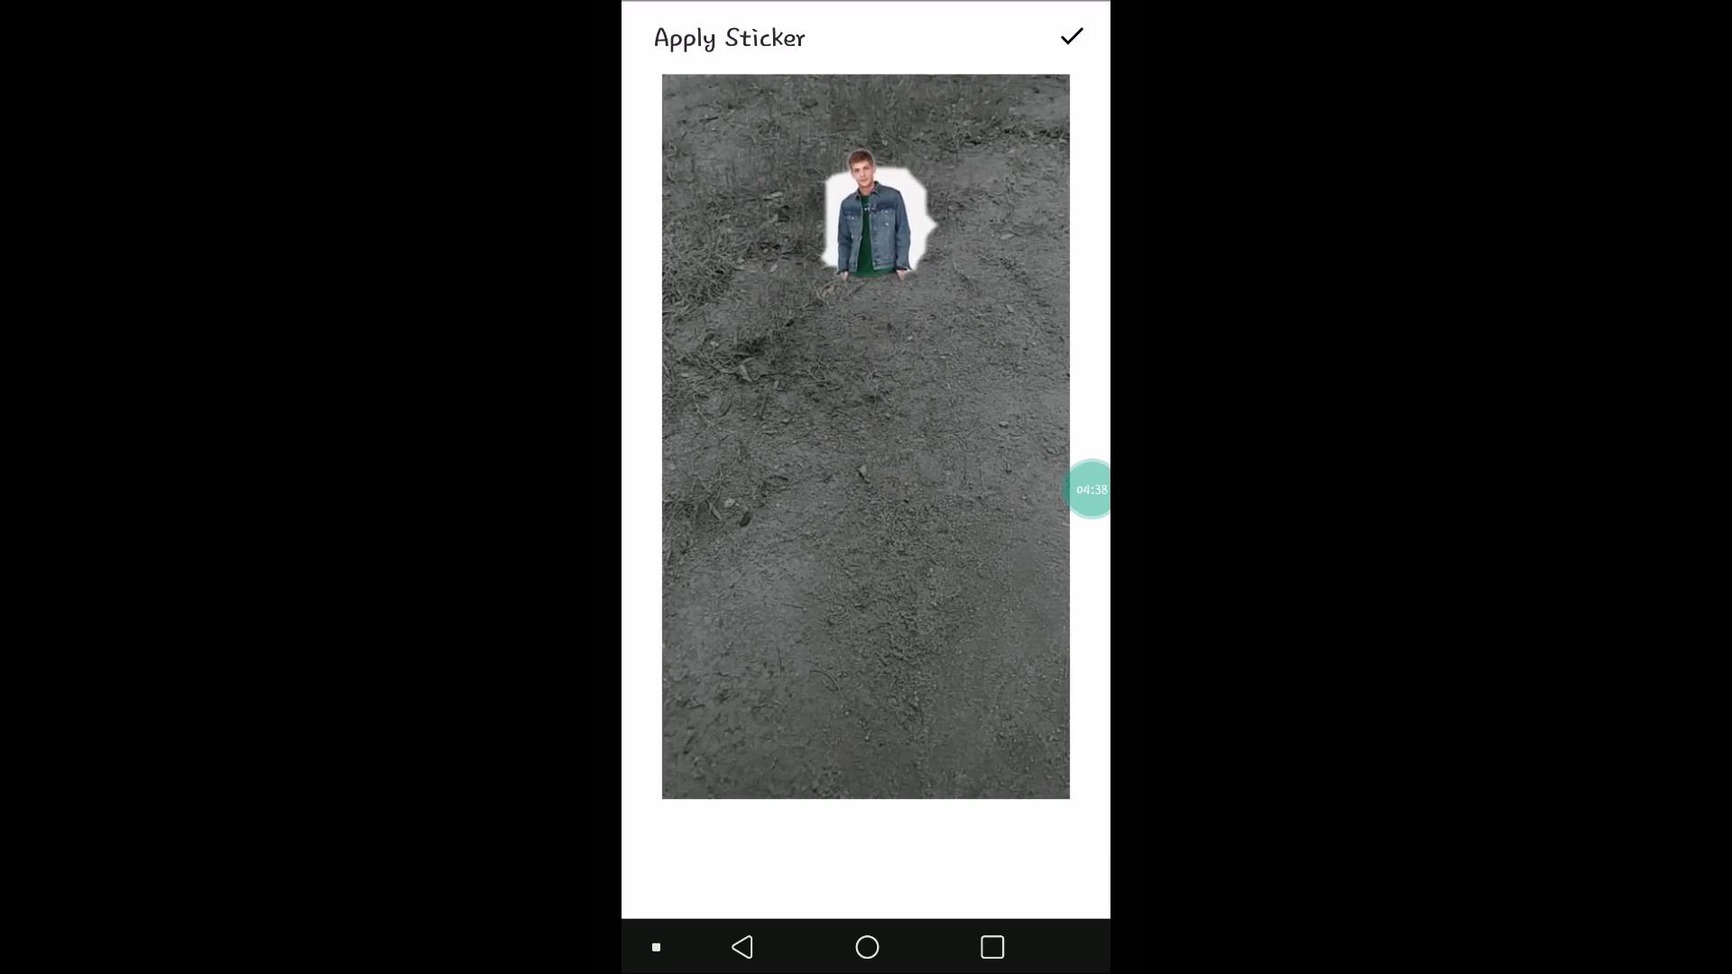
pyautogui.click(1060, 628)
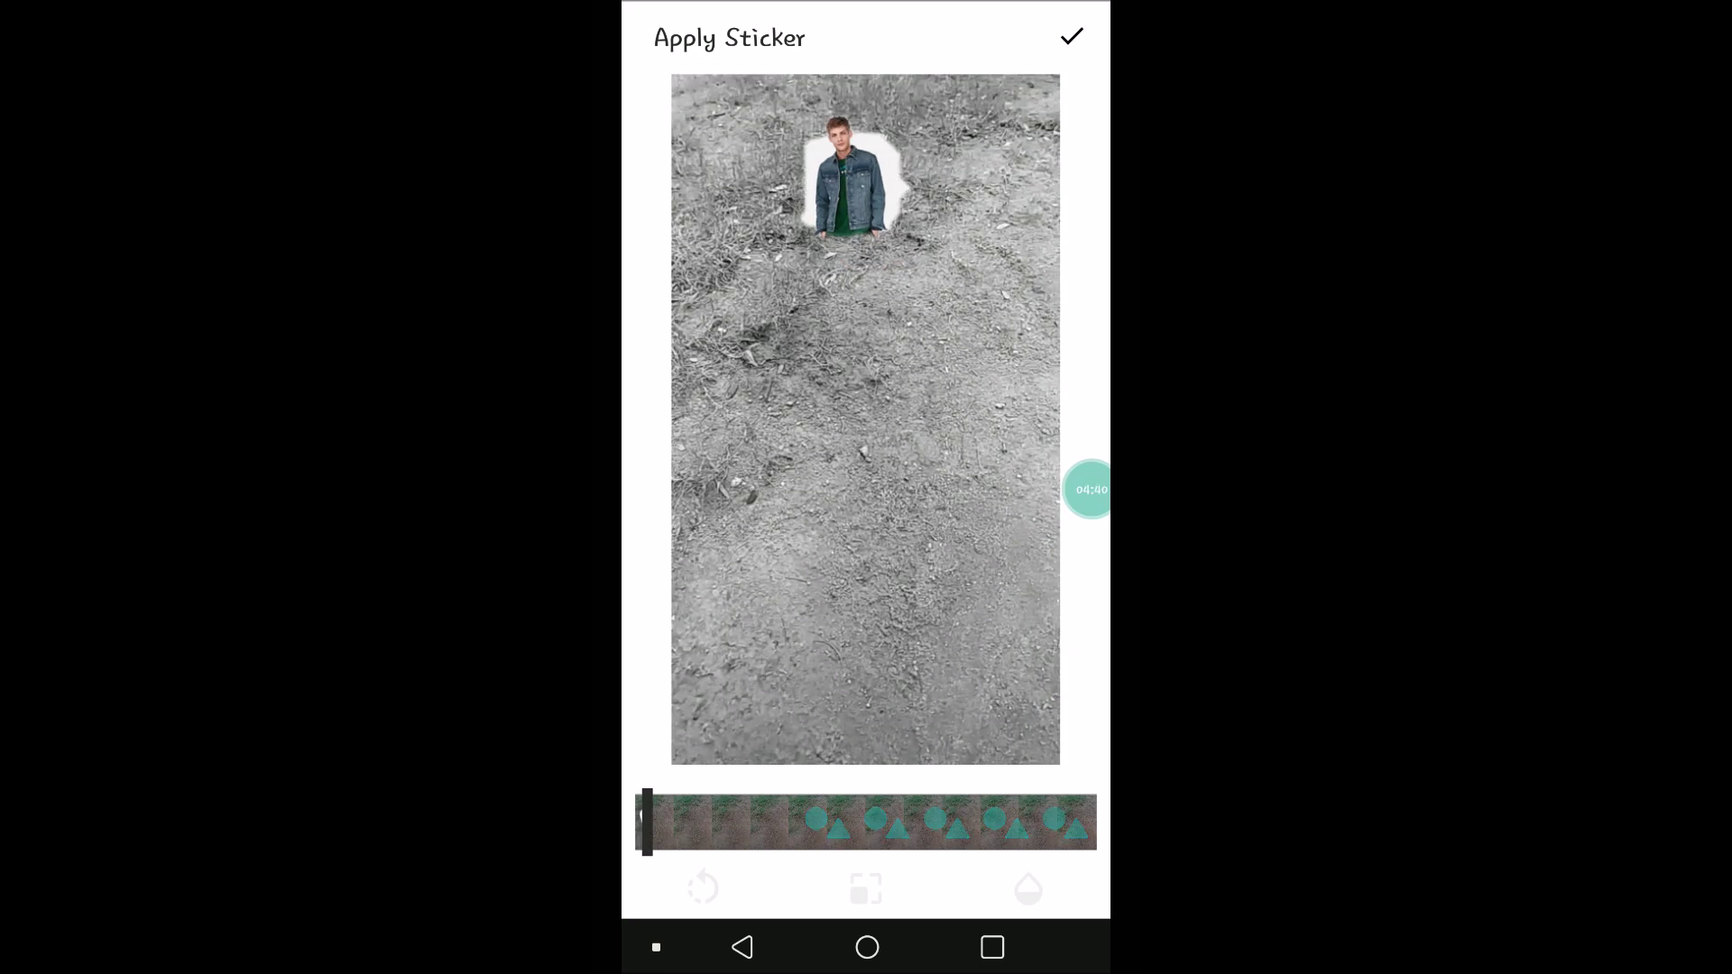
pyautogui.click(1047, 604)
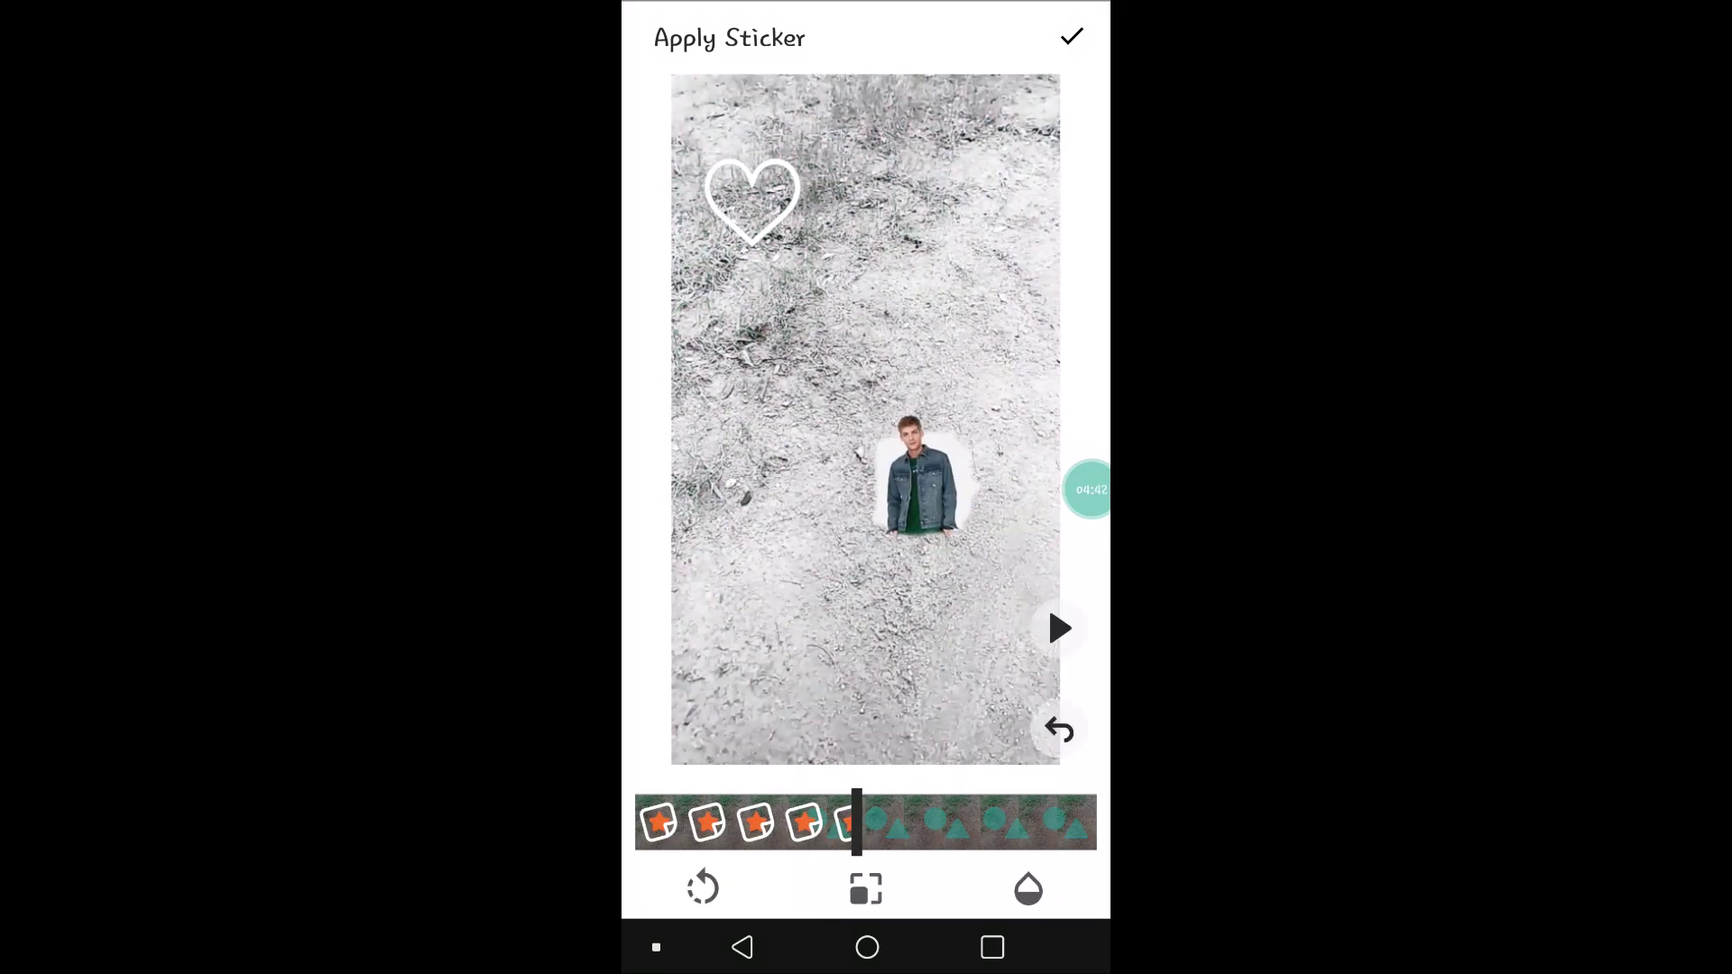
# - Preview the clip with the sticker twice, then confirm and close Stickers
pyautogui.click(1048, 604)
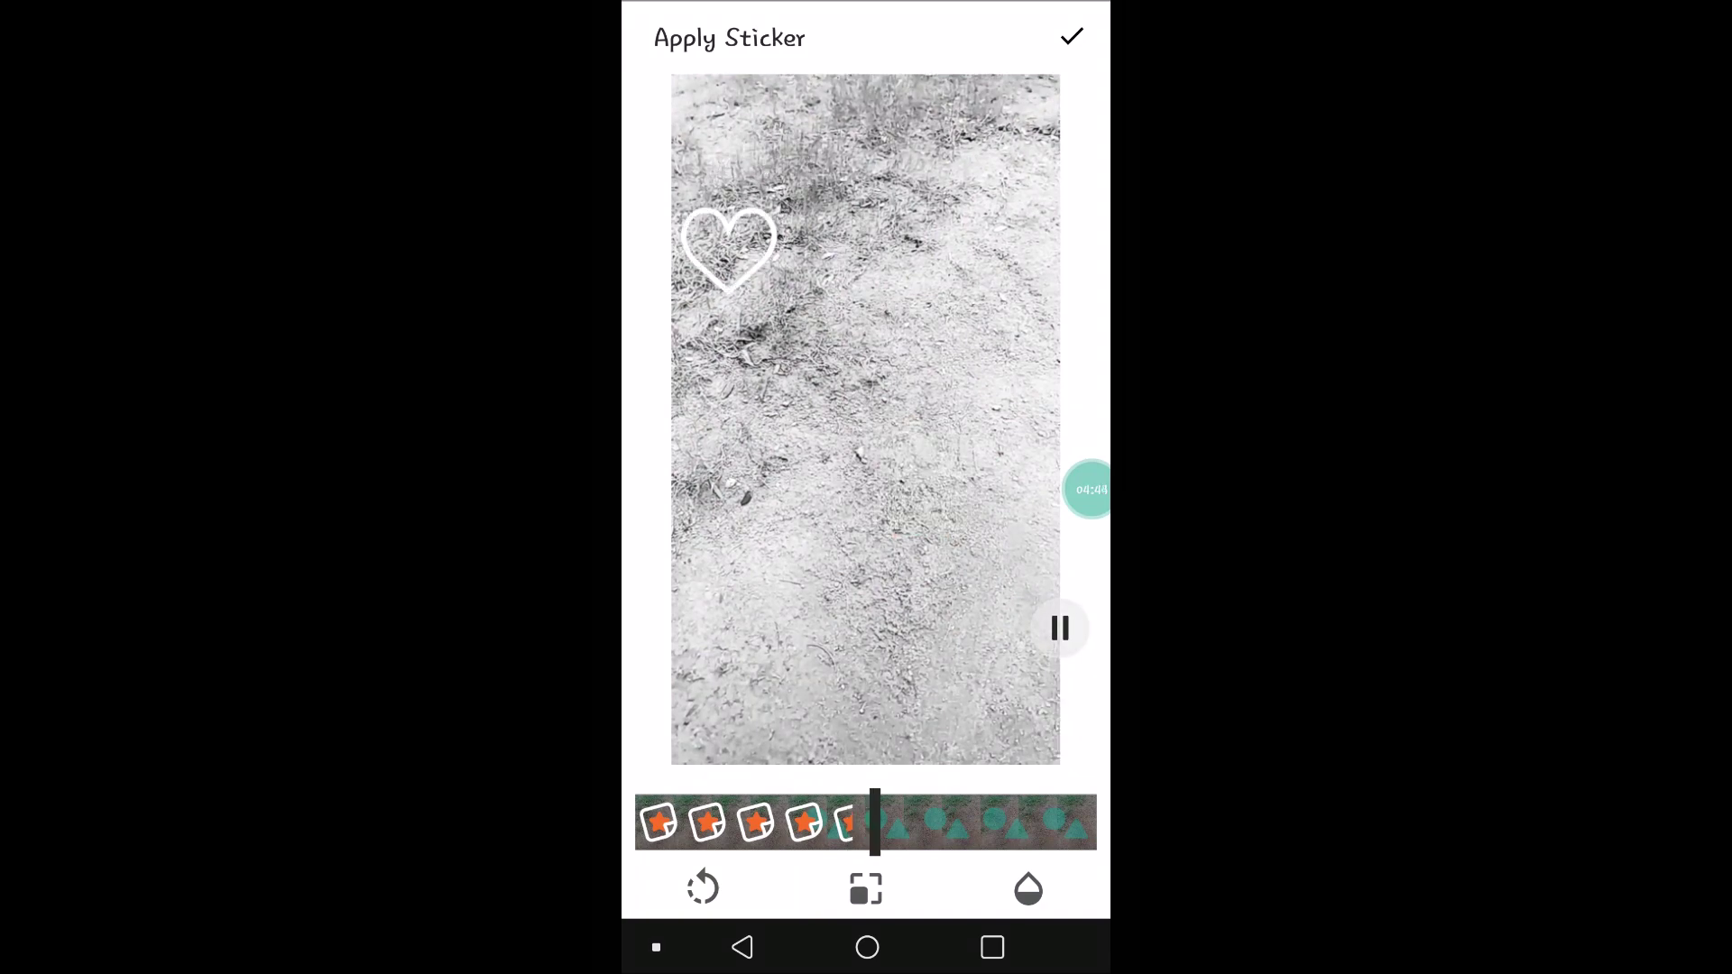
pyautogui.click(1047, 606)
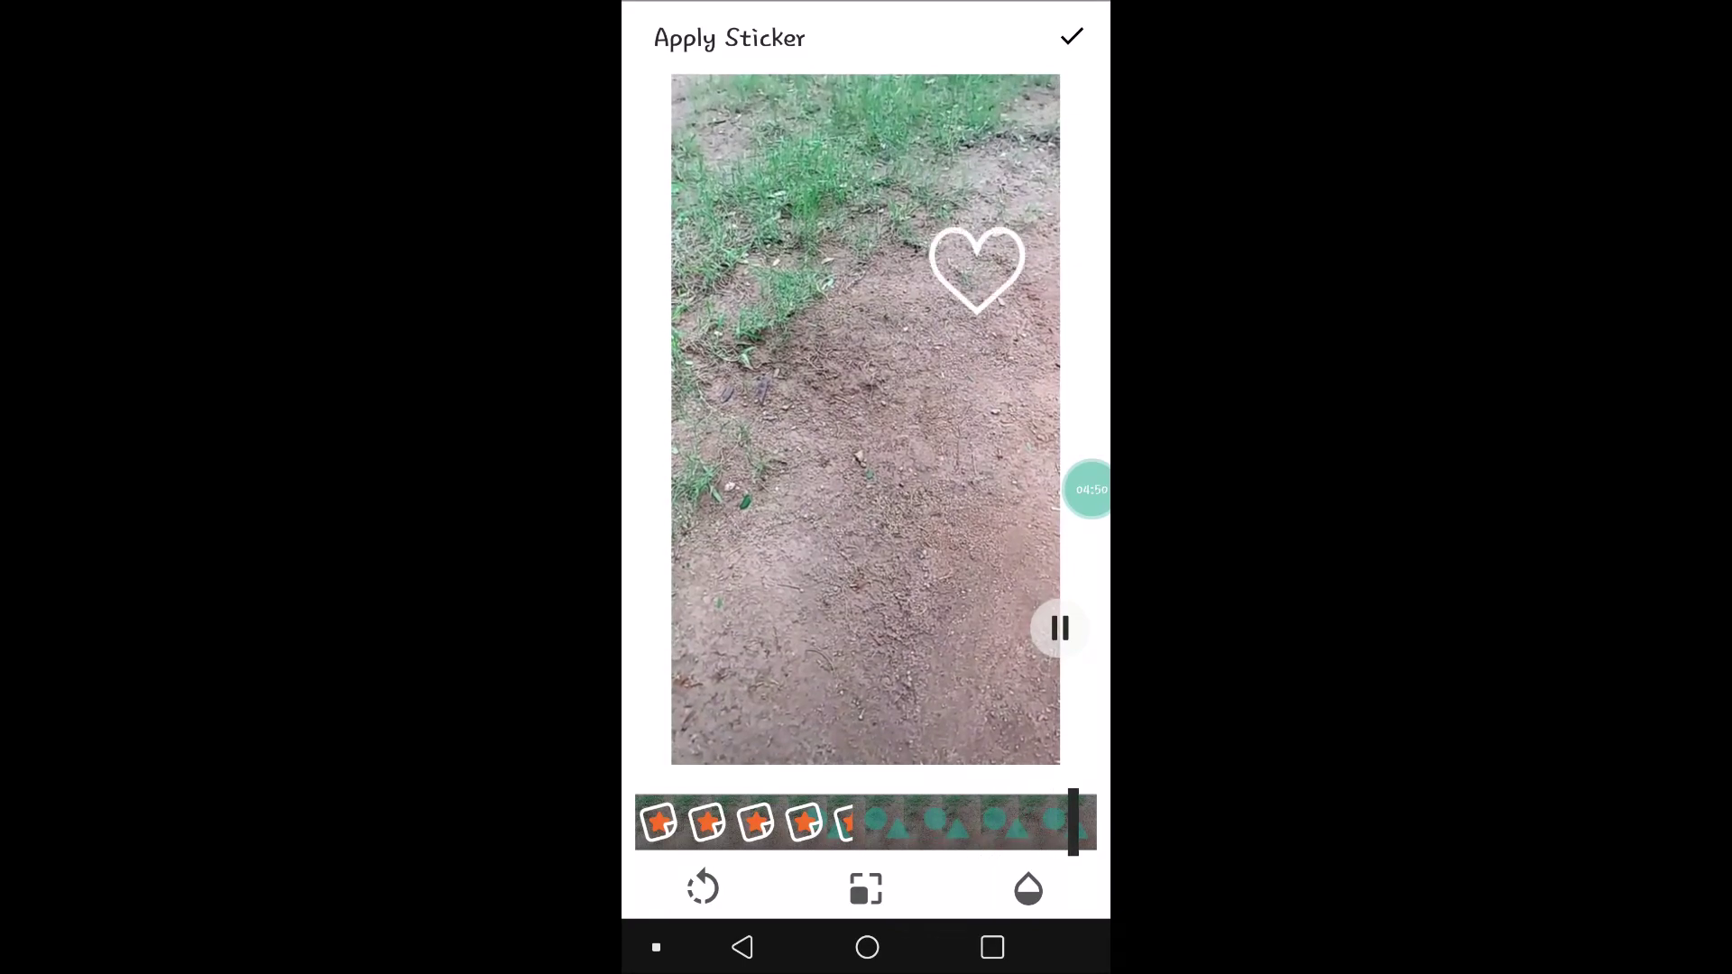
pyautogui.click(1072, 36)
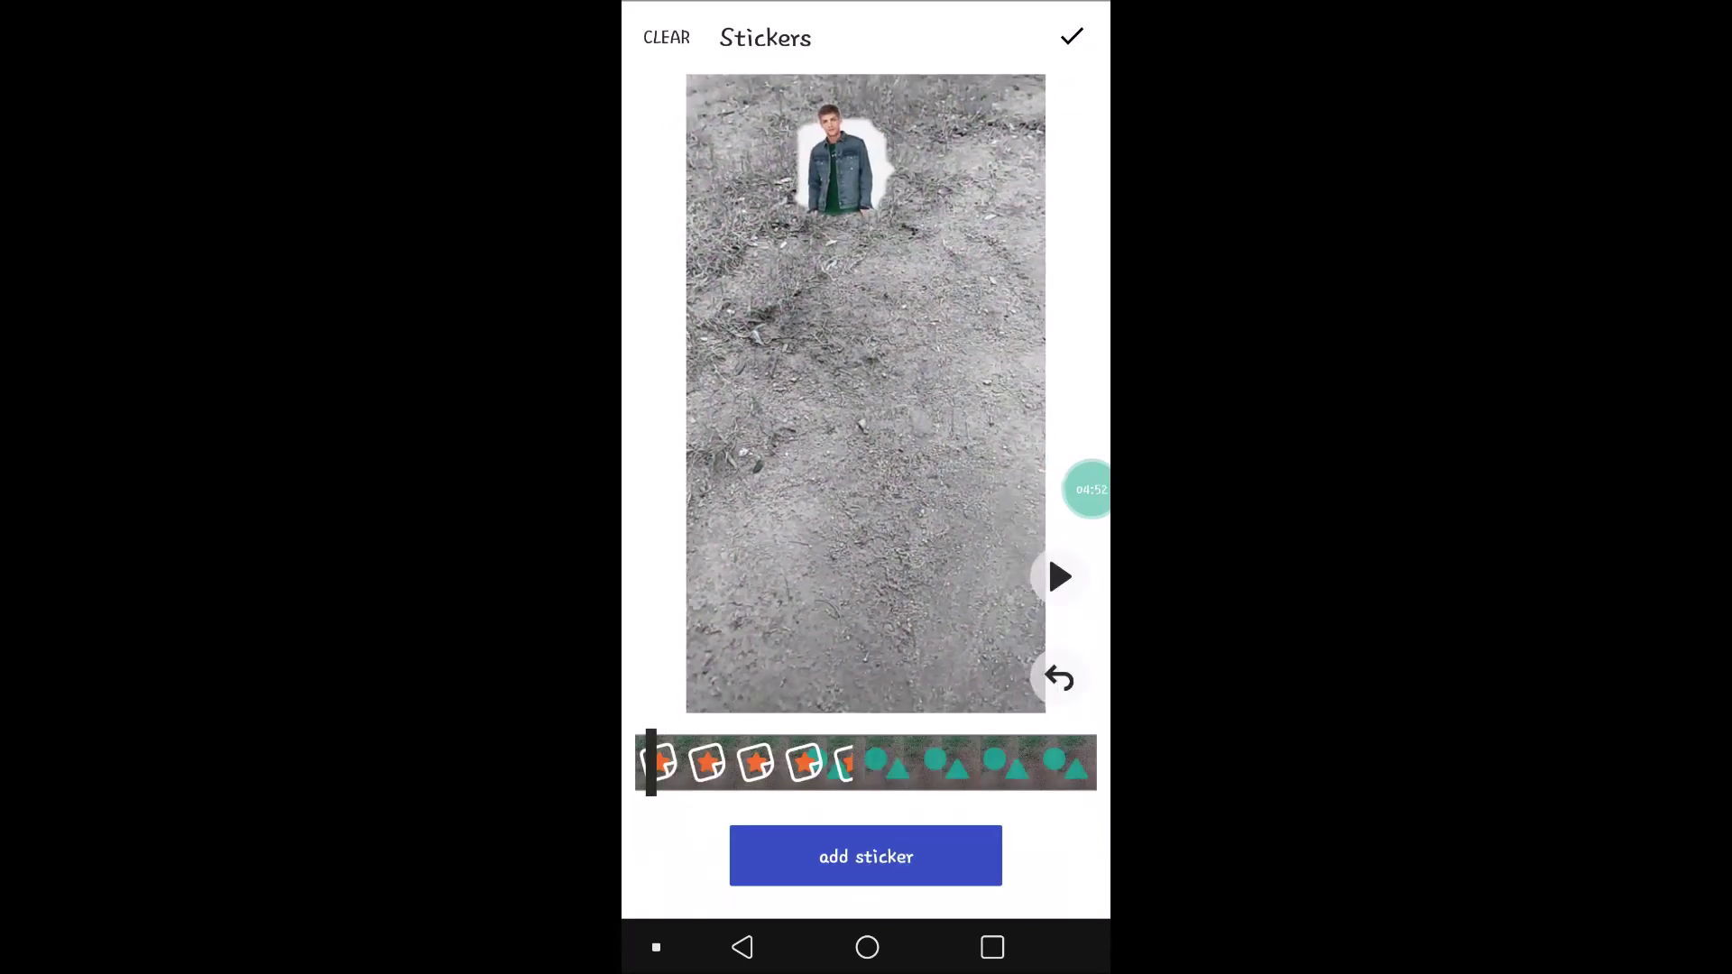
pyautogui.click(1072, 37)
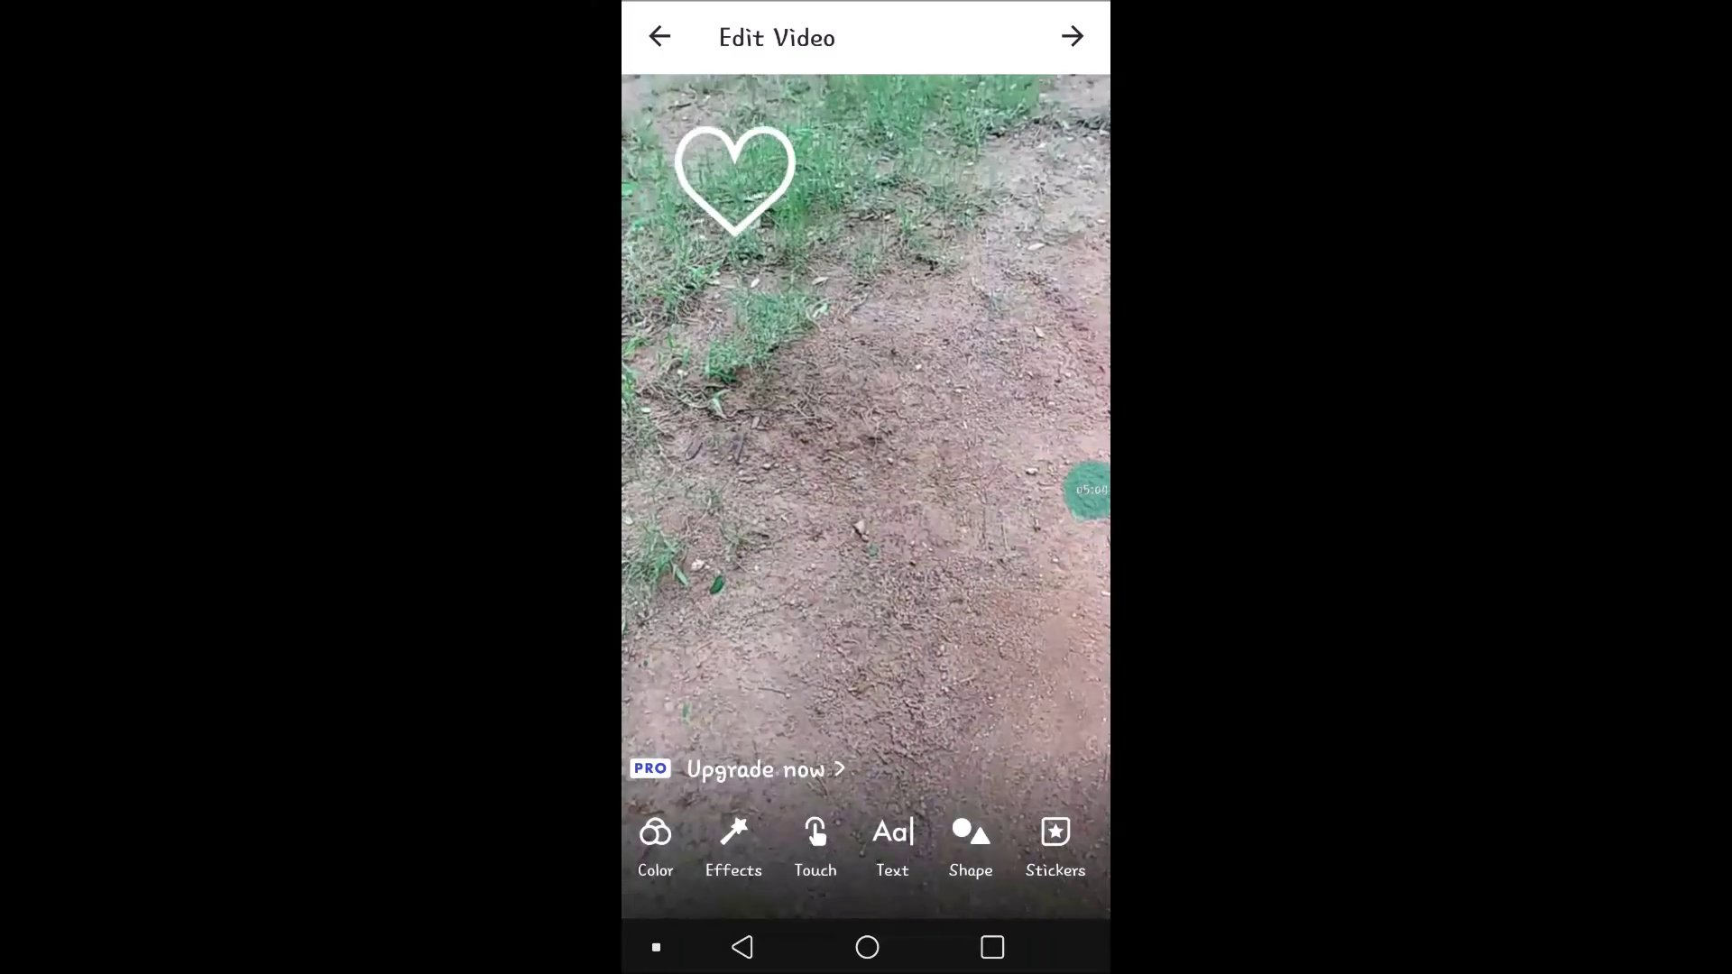
# - Leave Touch Magic without adding effects and proceed toward Publish while audio prepares
pyautogui.click(814, 846)
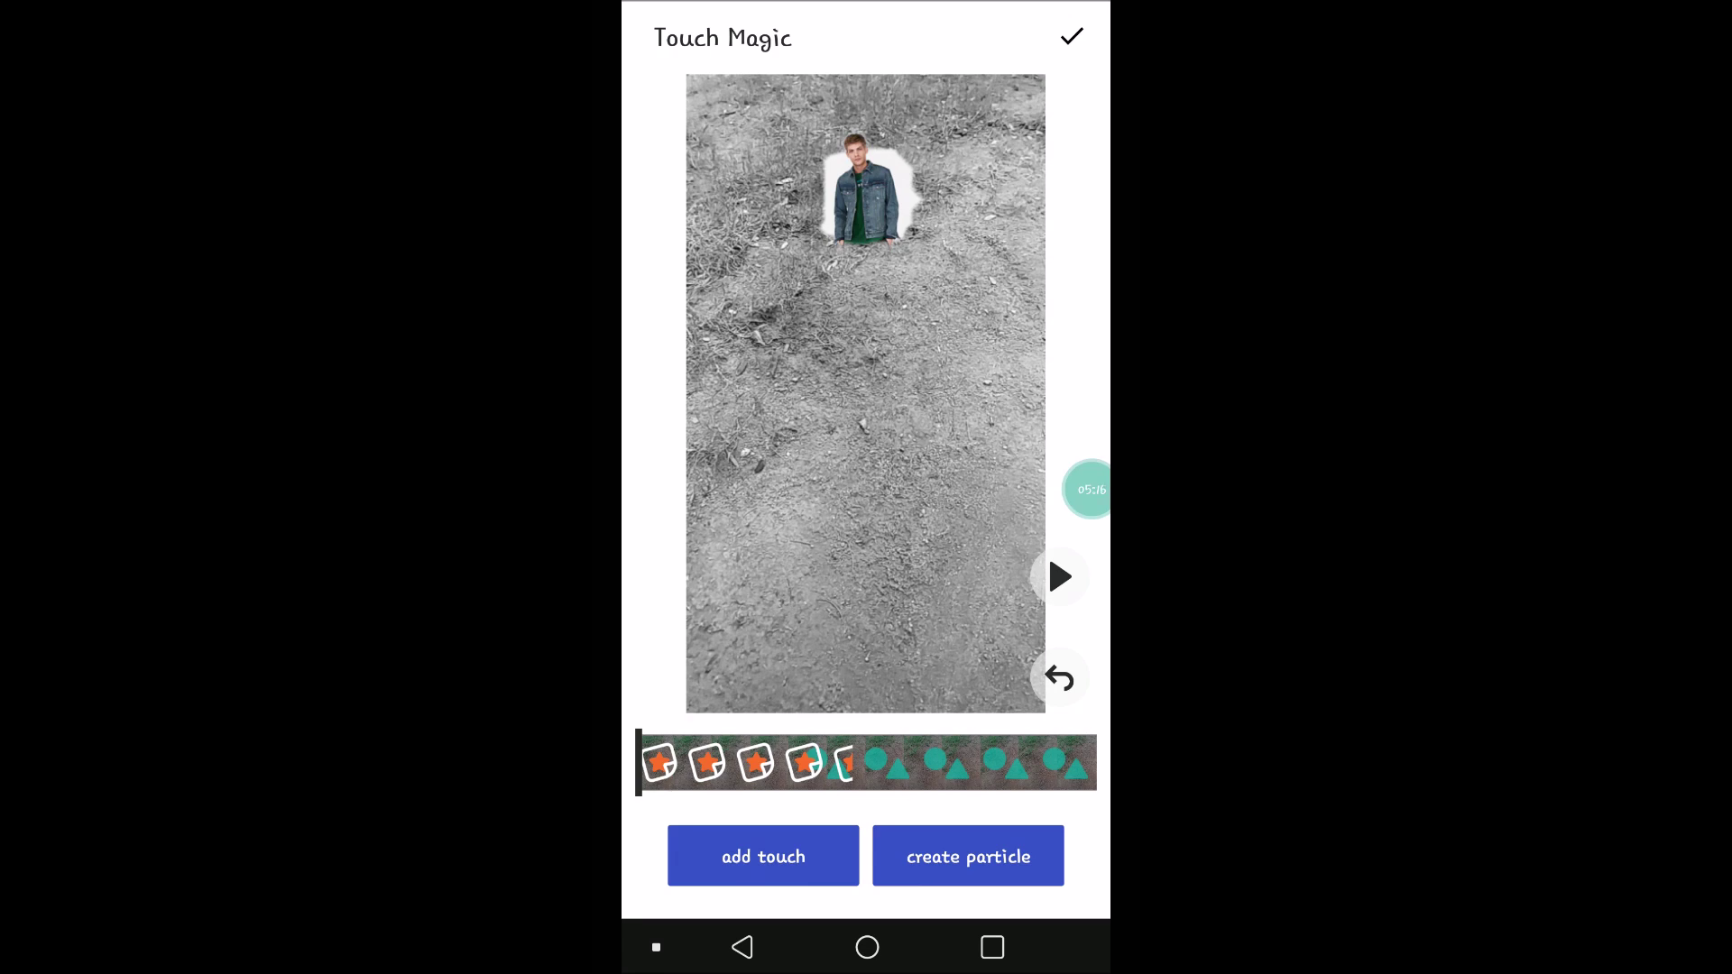
pyautogui.click(1072, 37)
pyautogui.click(1072, 37)
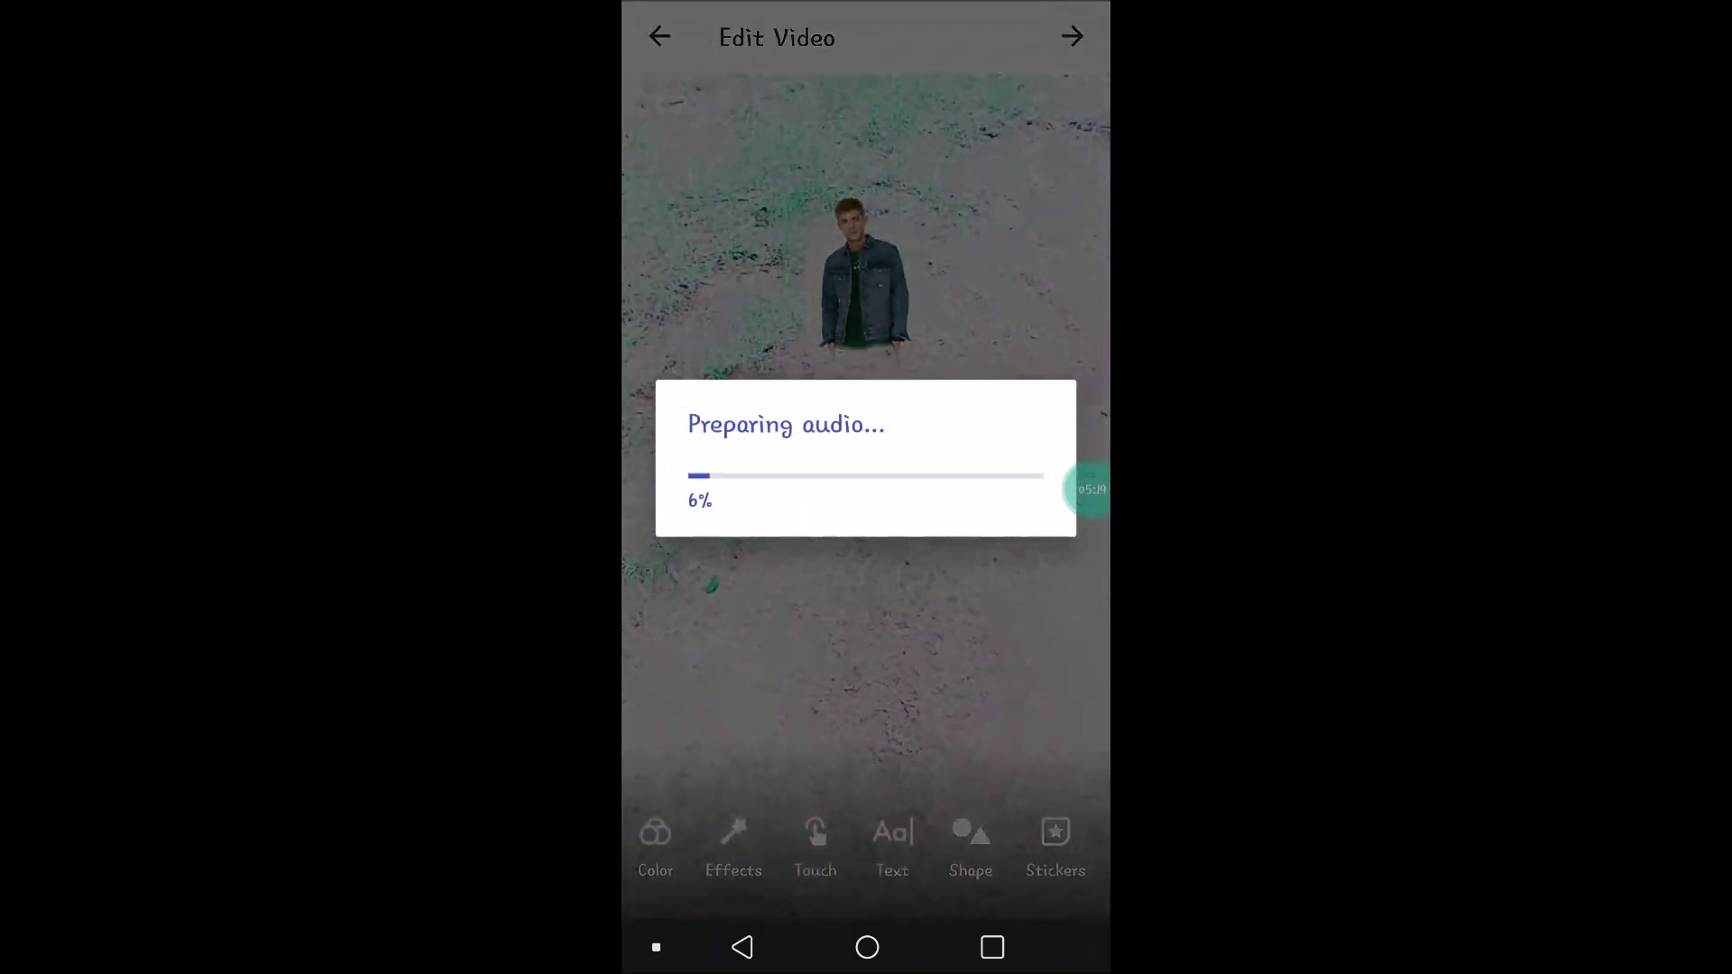